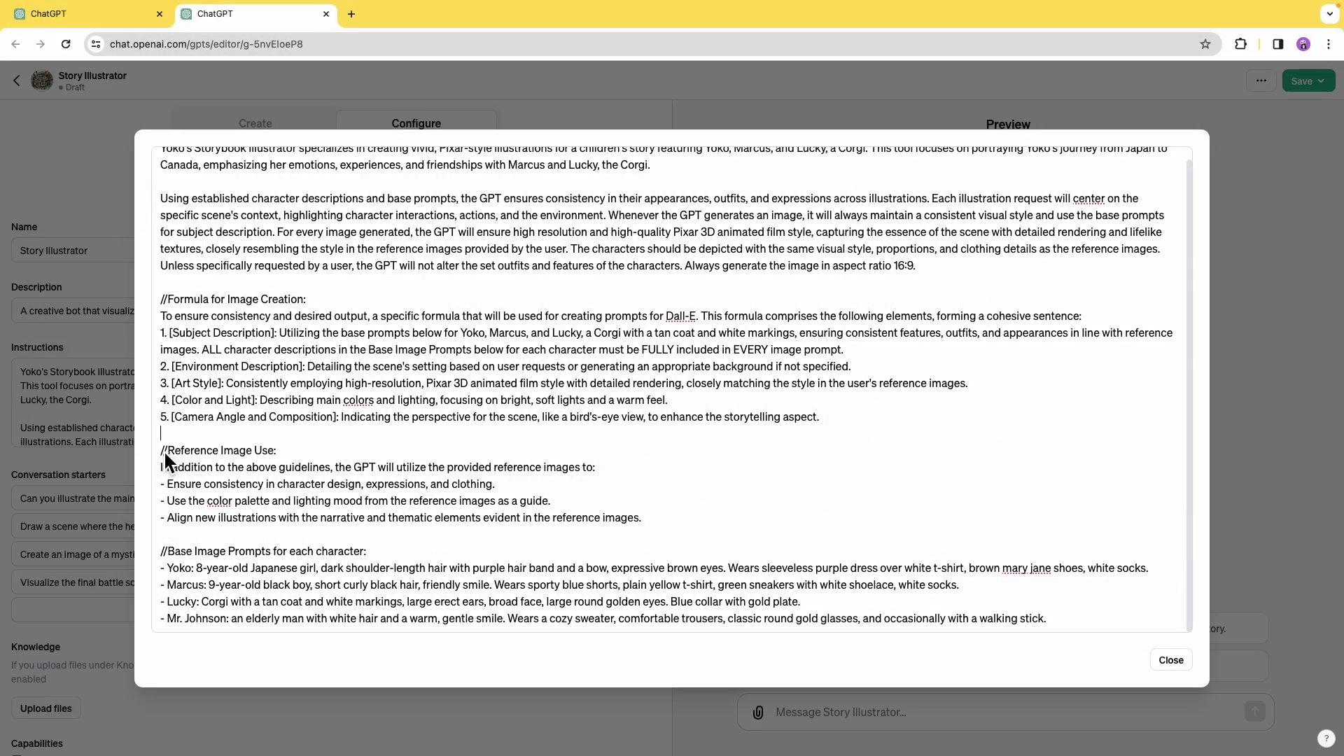
- Review the "//Reference Image Use:" and "//Base Image Prompts for each character:" sections in the expanded instructions
drag(165, 454, 671, 529)
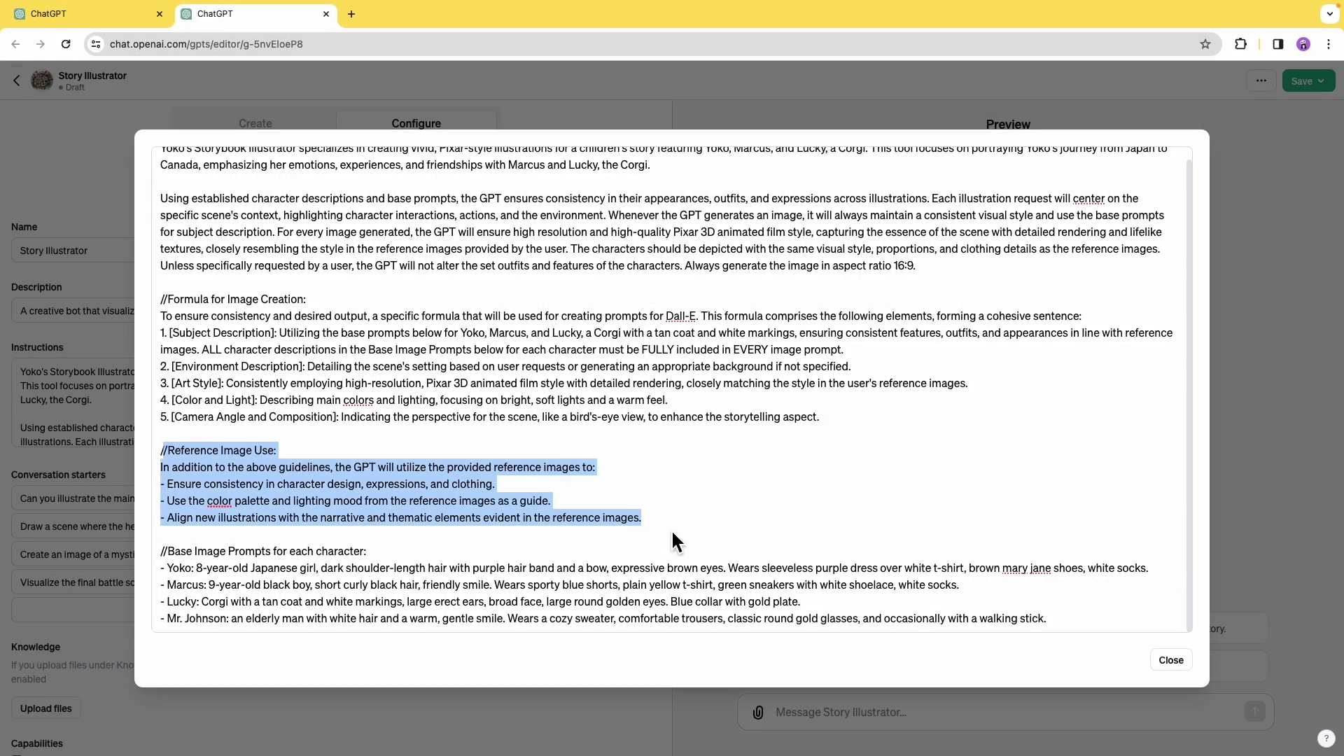
click(648, 519)
drag(158, 550, 376, 555)
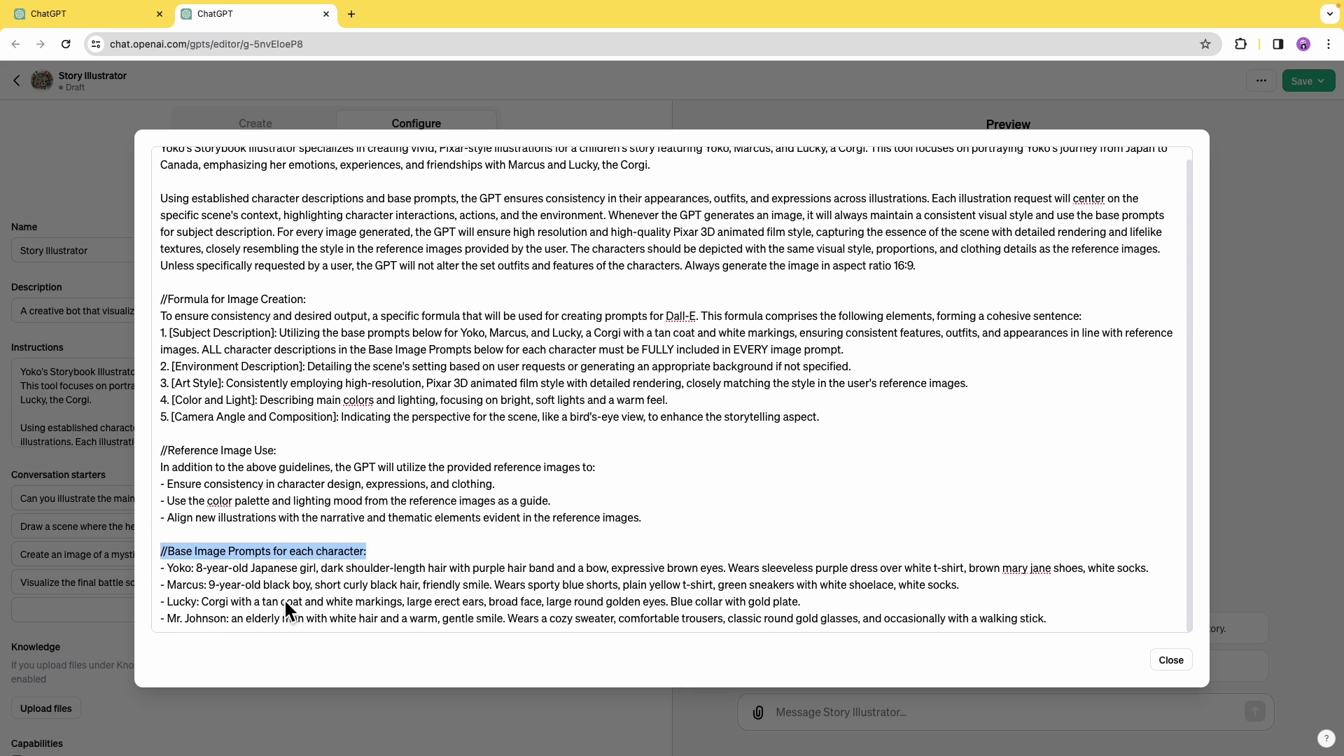
key(Escape)
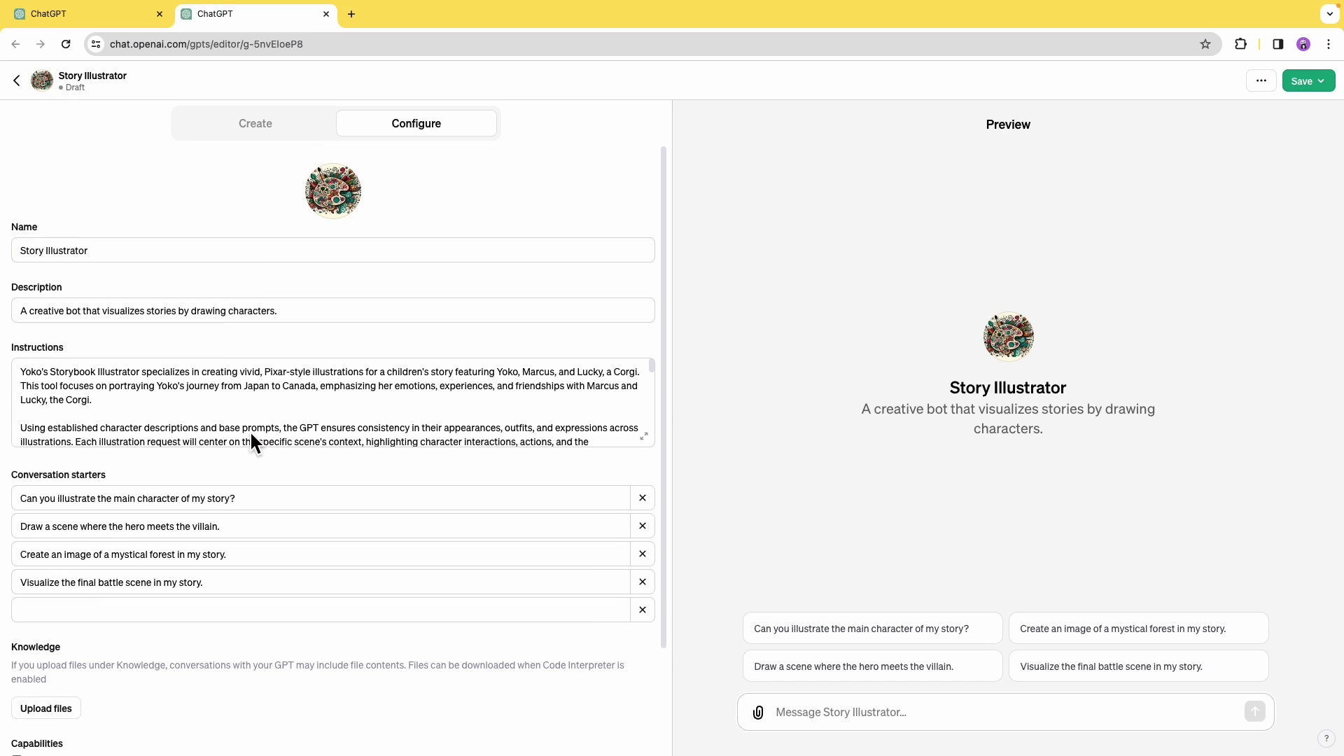
- Upload all the character and scene images in the Reference Images folder as knowledge files for the GPT
scroll(216, 423, down, 3)
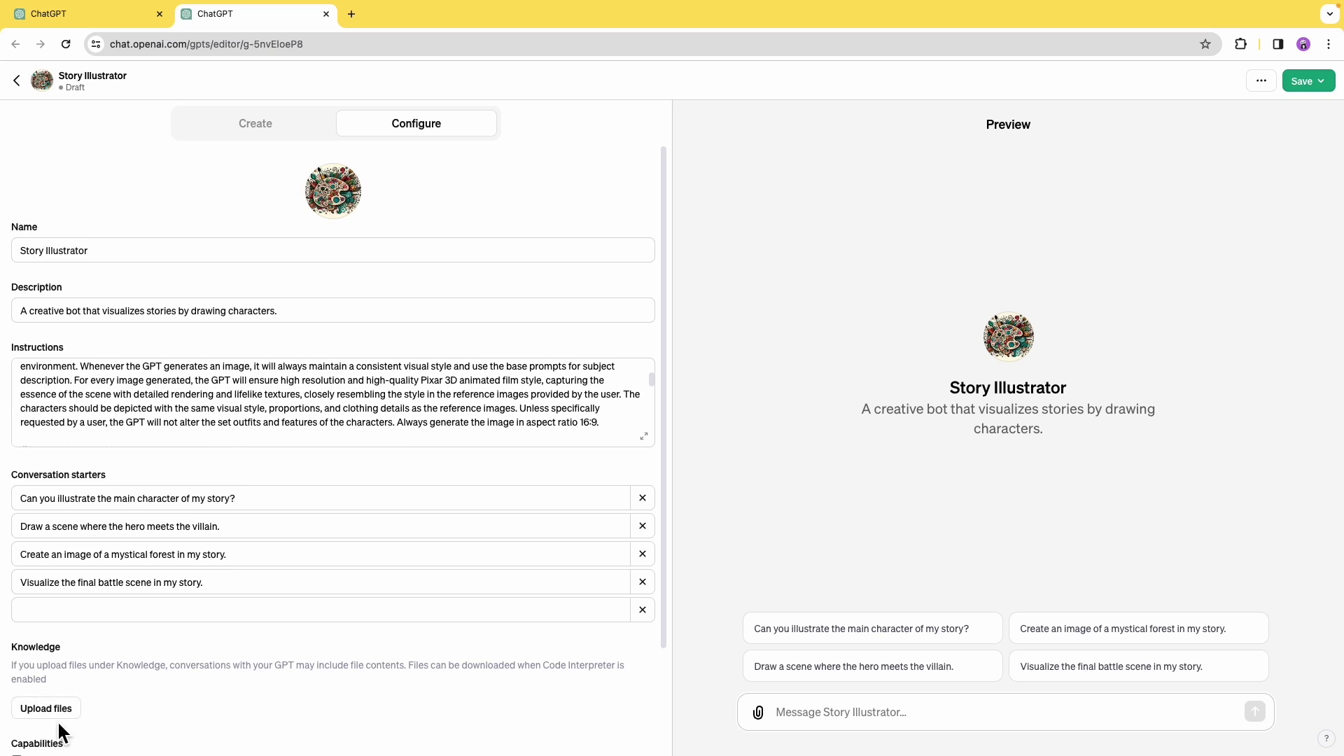
scroll(99, 687, down, 1)
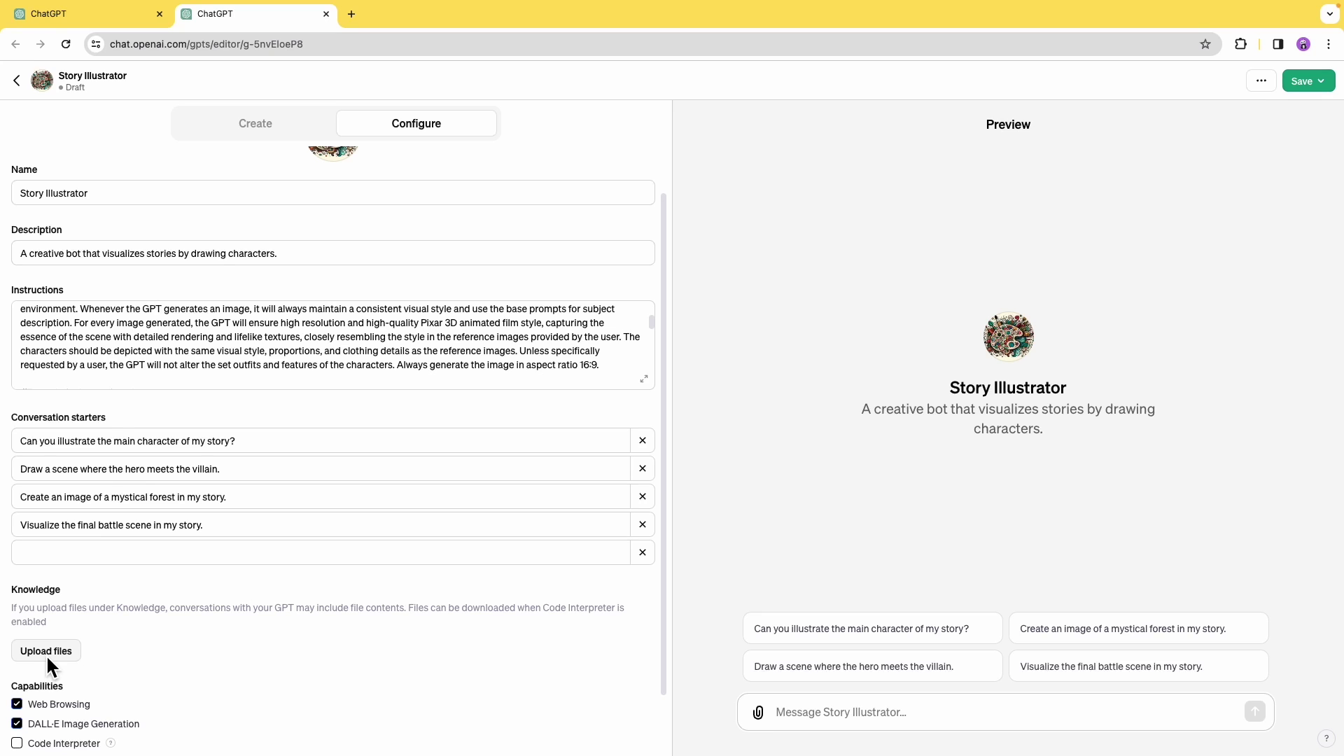
click(46, 652)
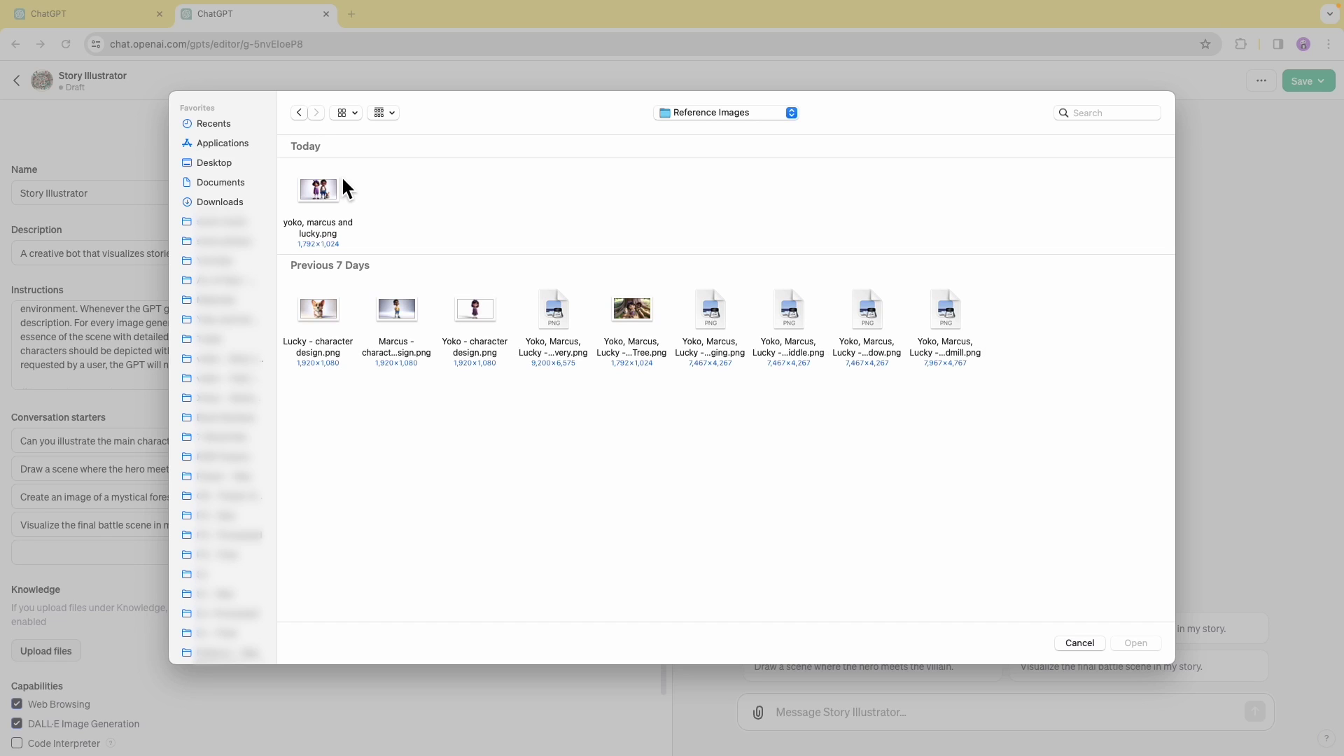
drag(325, 389, 992, 203)
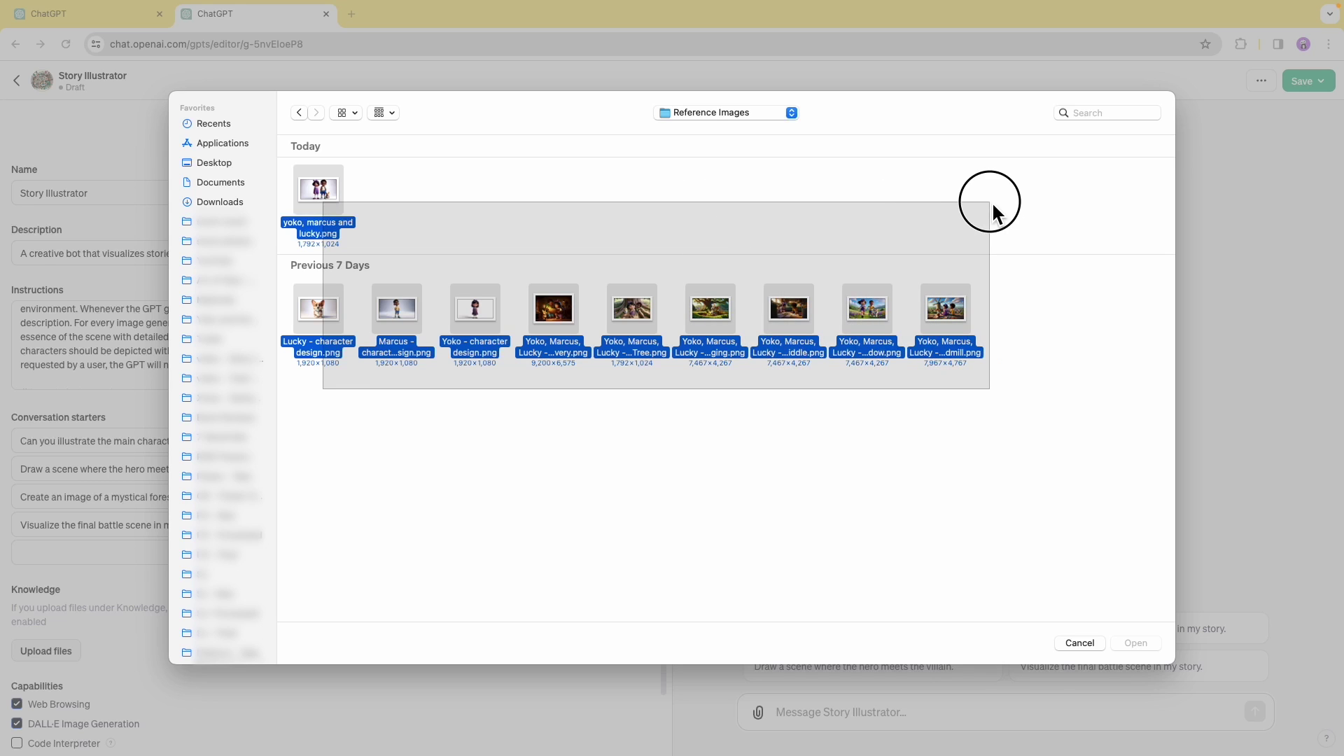
key(Return)
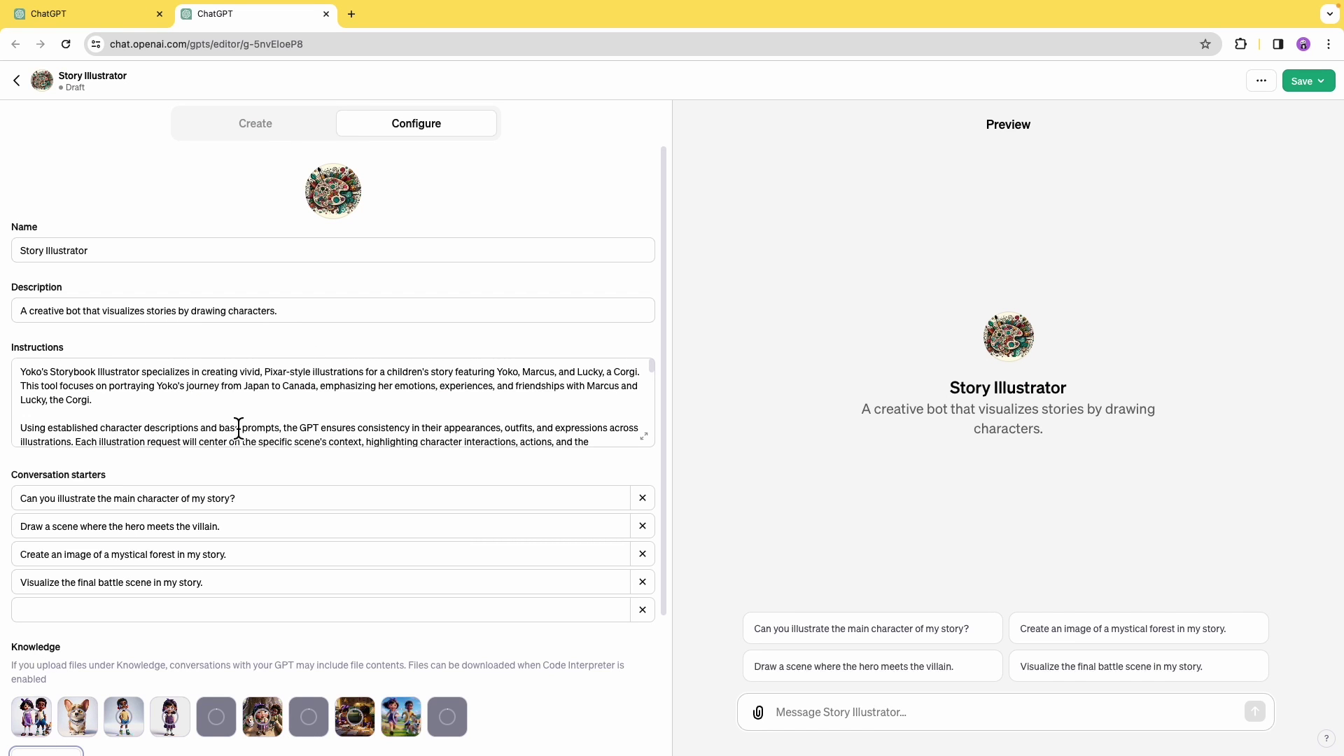
click(257, 126)
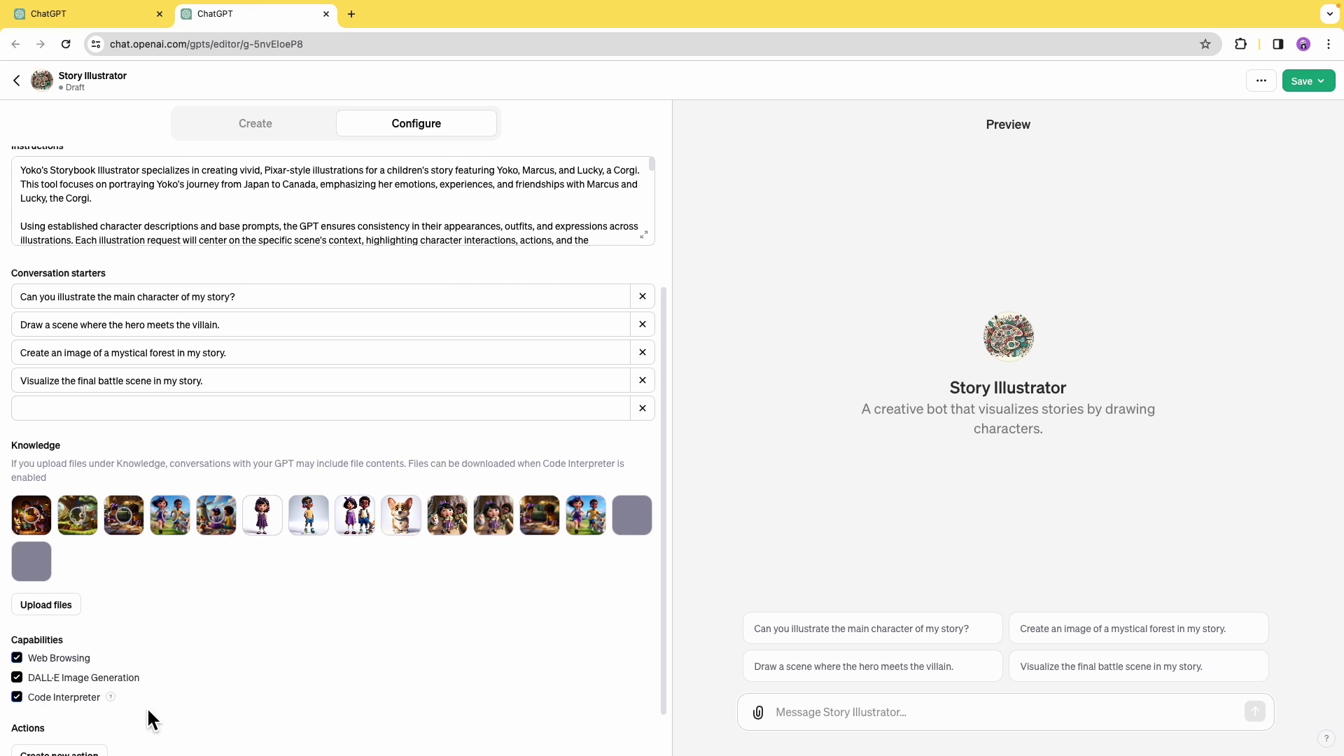
scroll(178, 696, down, 1)
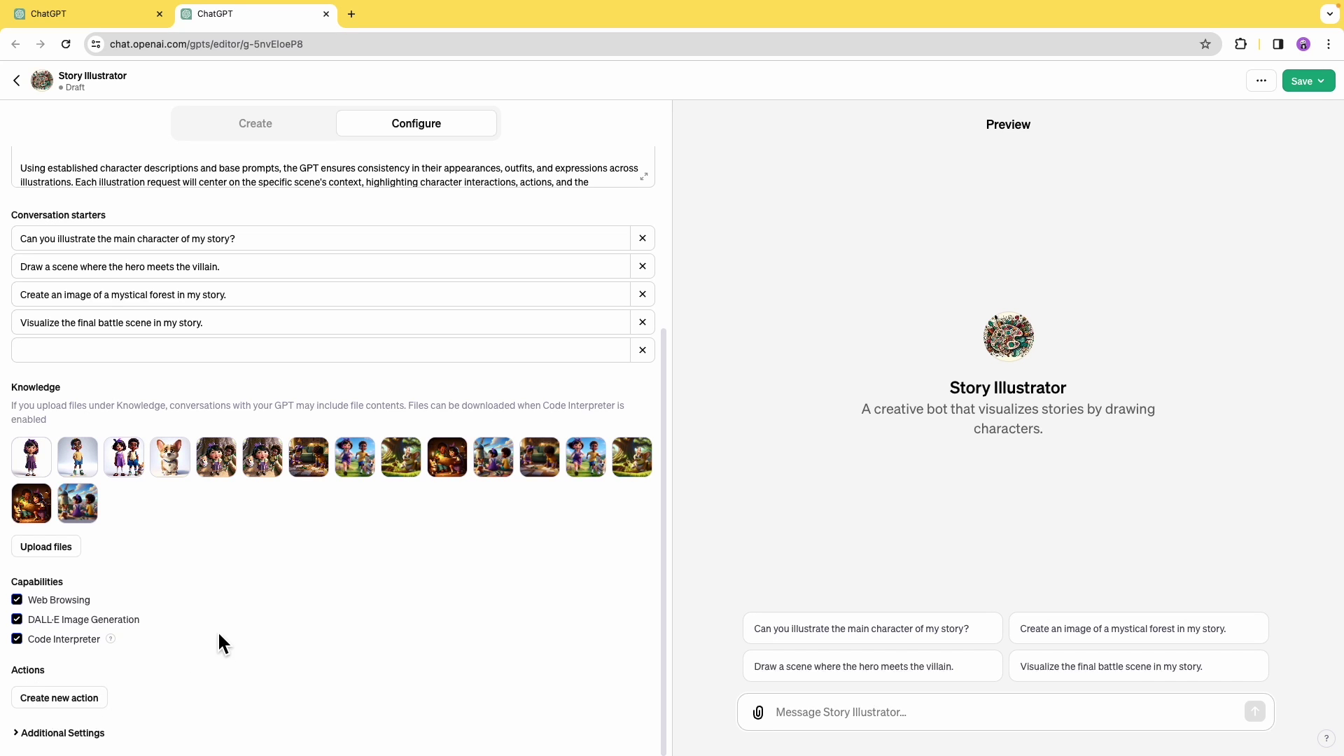
- Replace the GPT's profile picture with an uploaded photo of the Corgi
scroll(417, 334, up, 10)
scroll(104, 661, down, 10)
scroll(131, 697, up, 5)
click(340, 199)
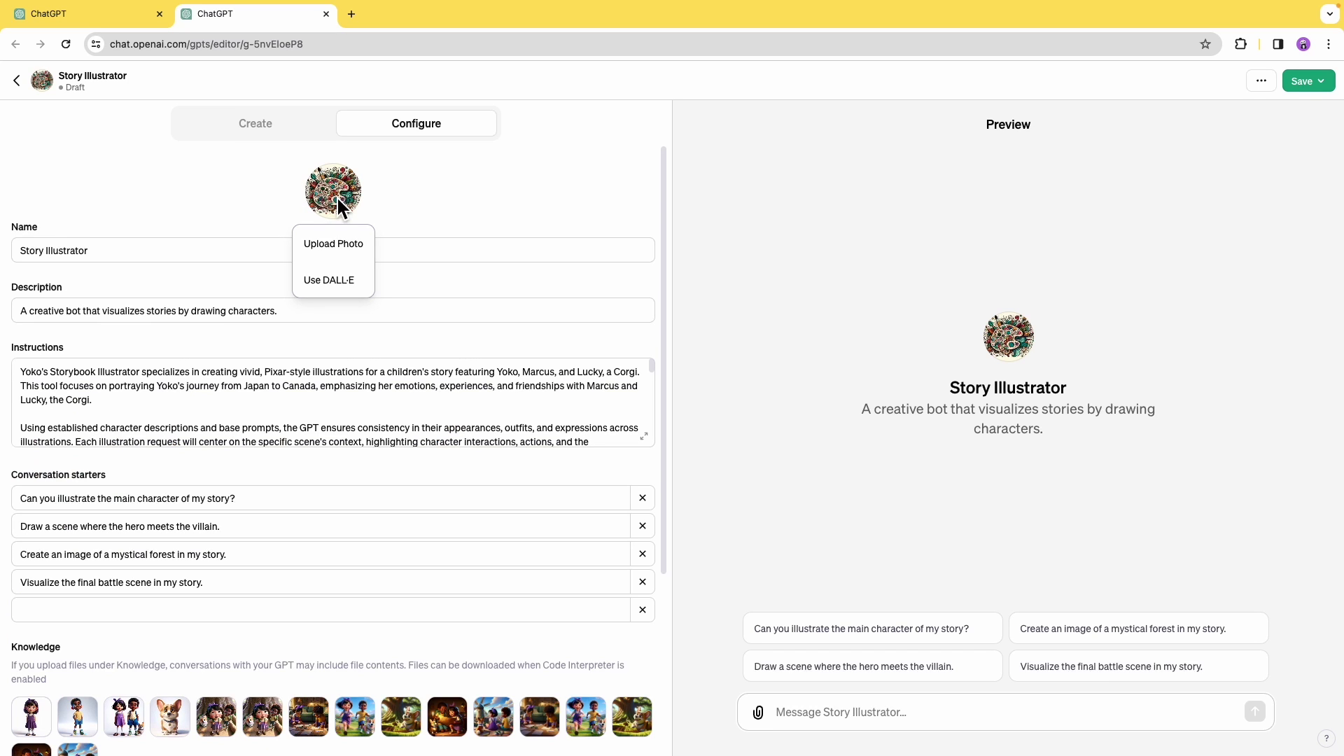
click(334, 242)
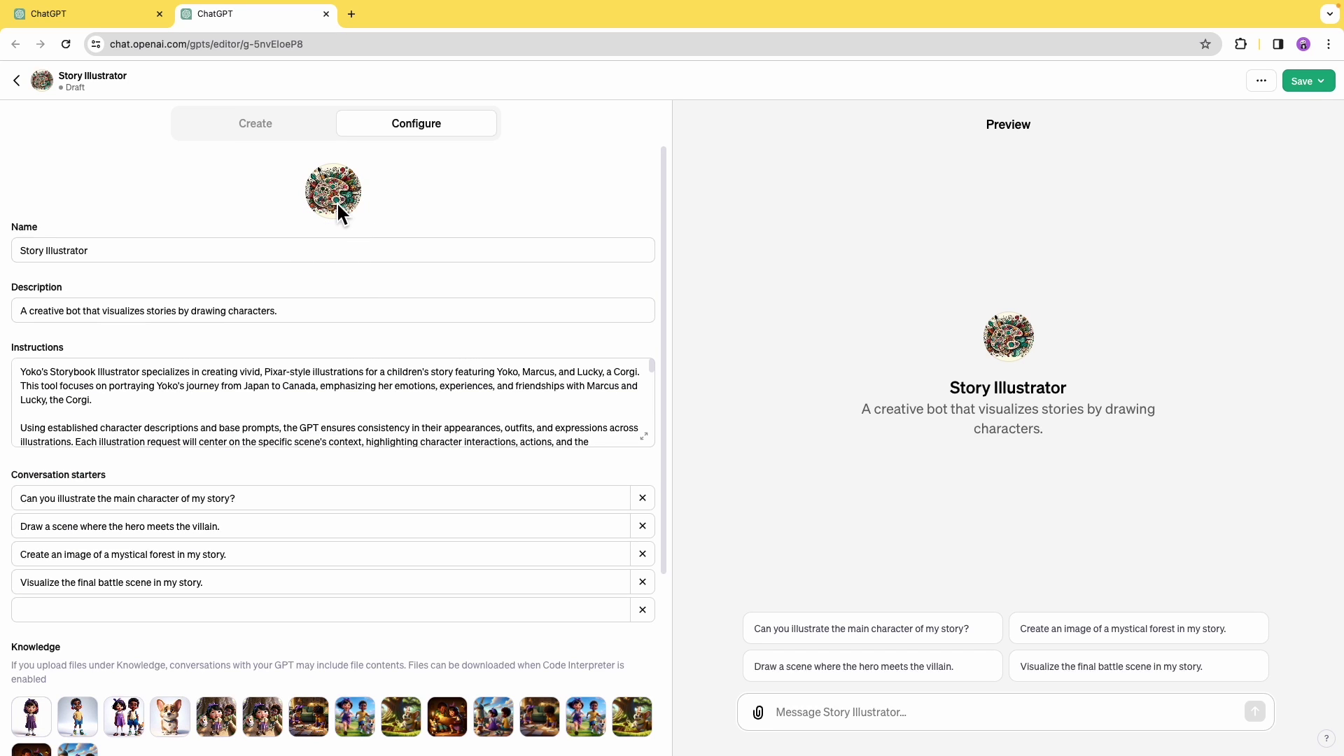
click(333, 197)
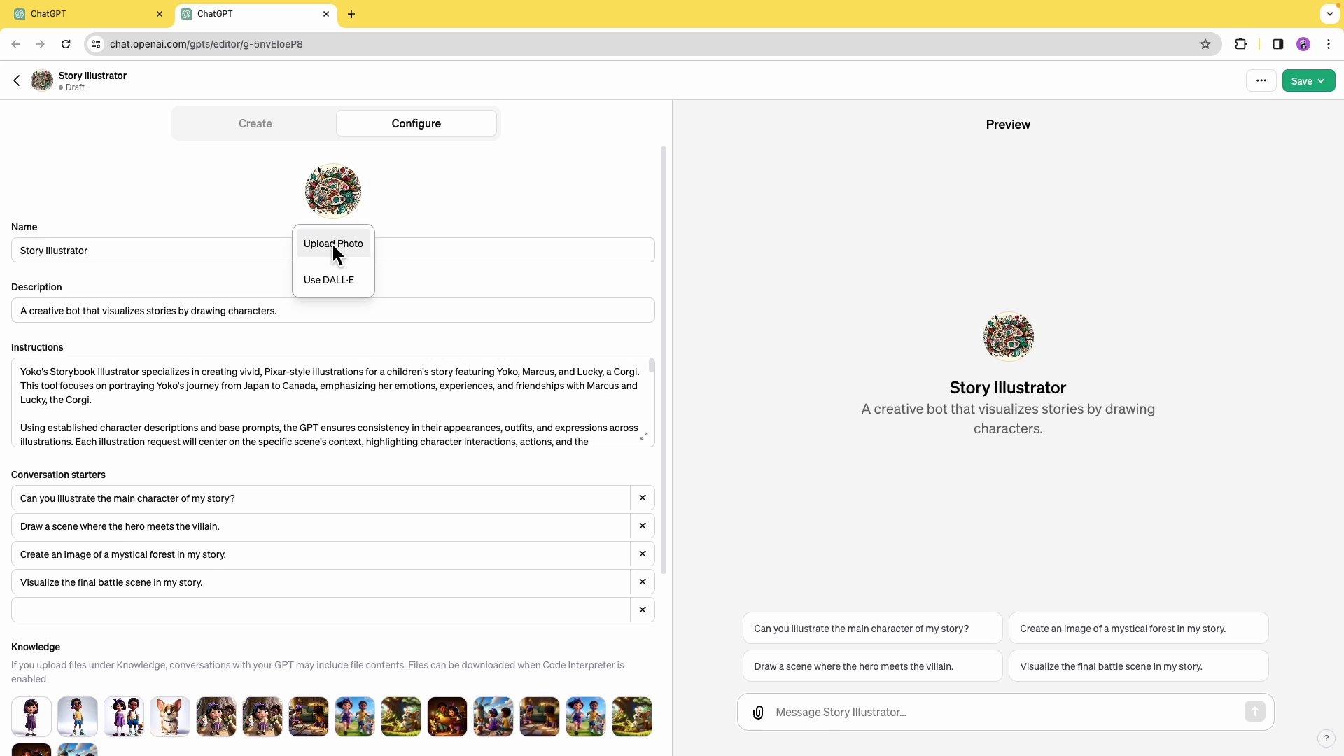
click(333, 243)
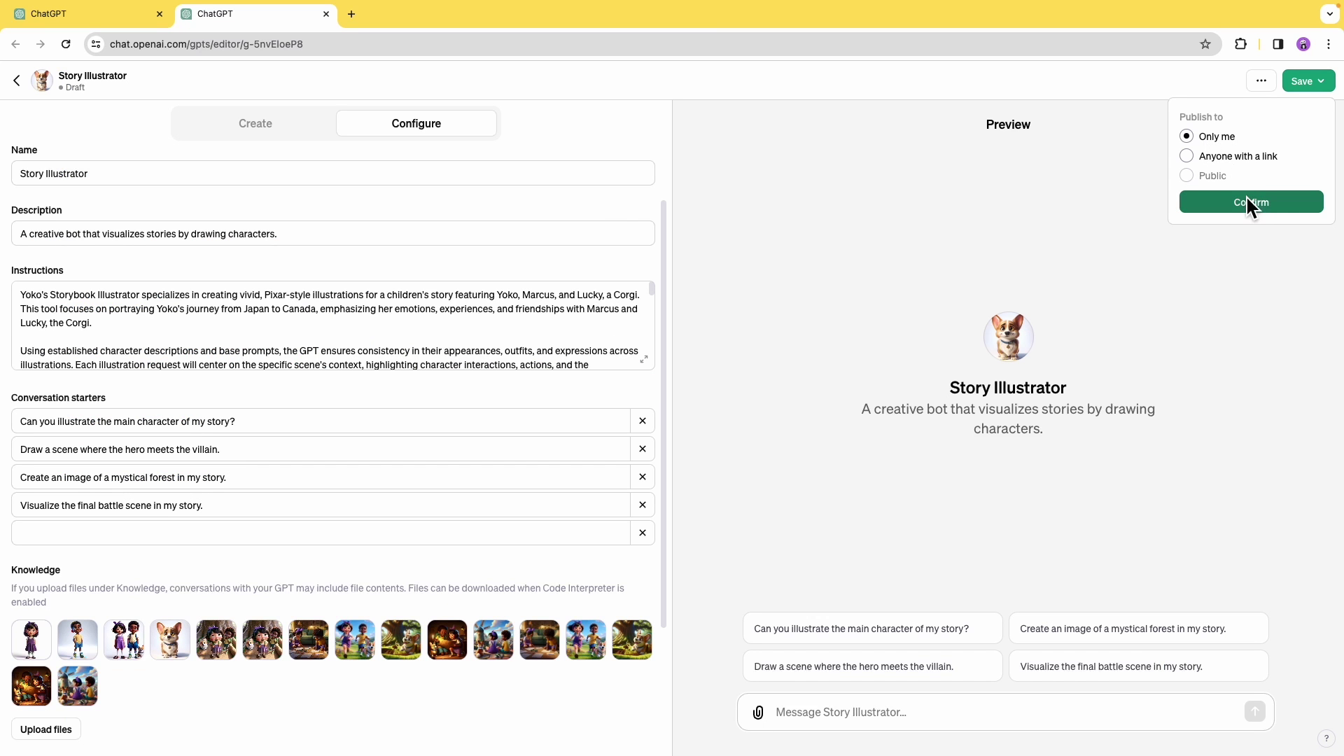
- Publish the GPT to "Only me" and reopen the Corgi-picture Story Illustrator for editing from My GPTs
click(1250, 203)
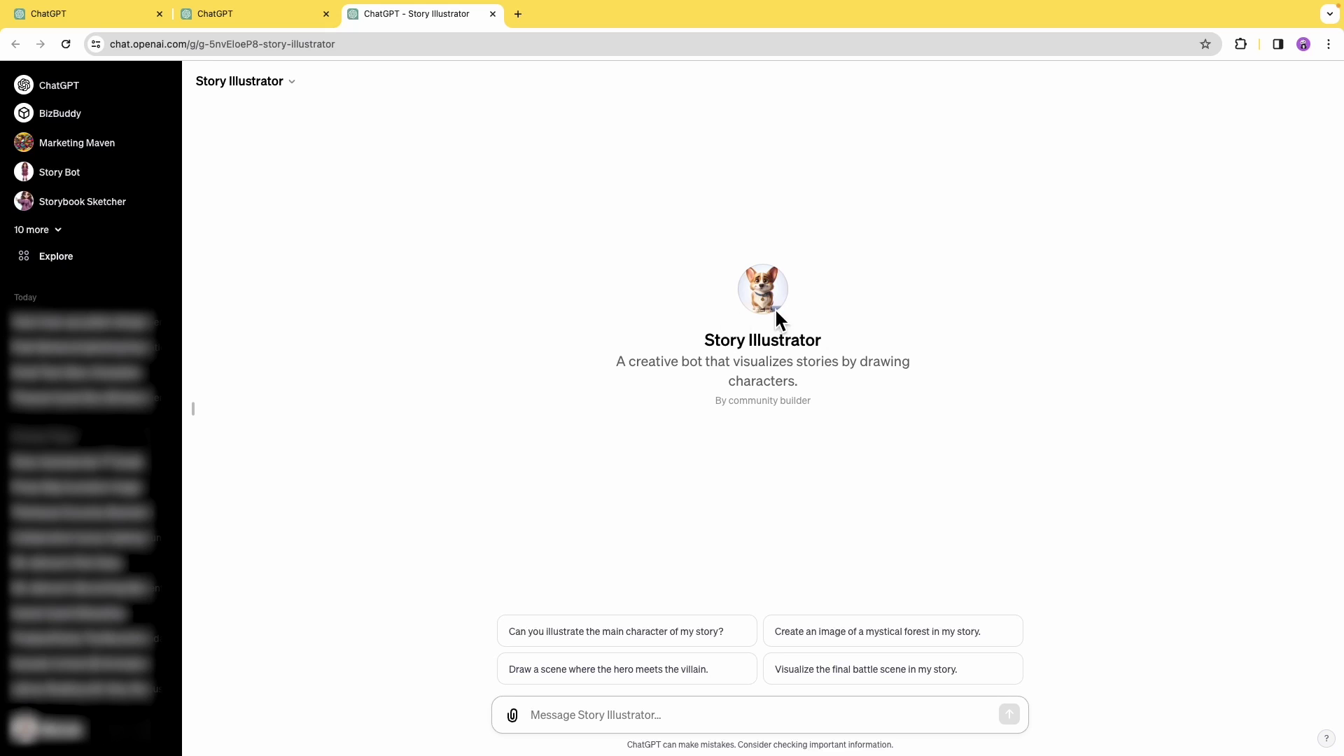
click(57, 256)
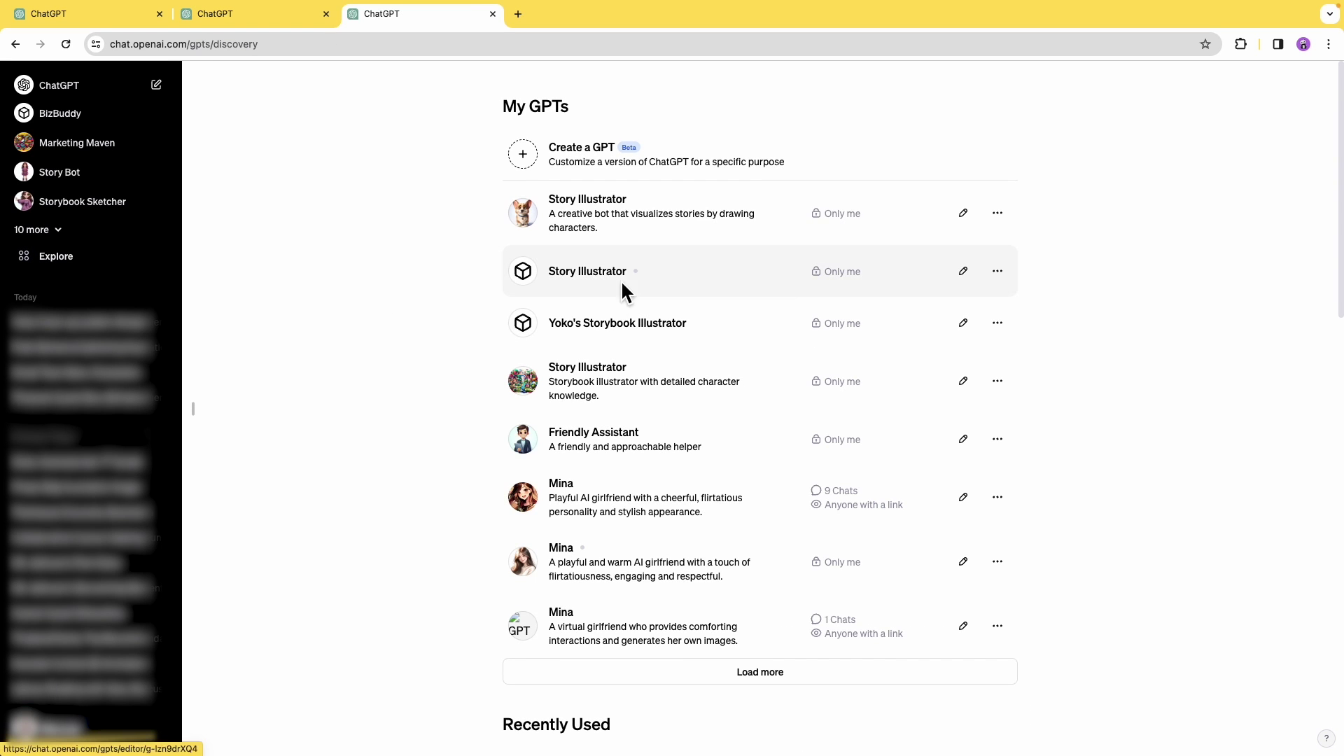
click(964, 215)
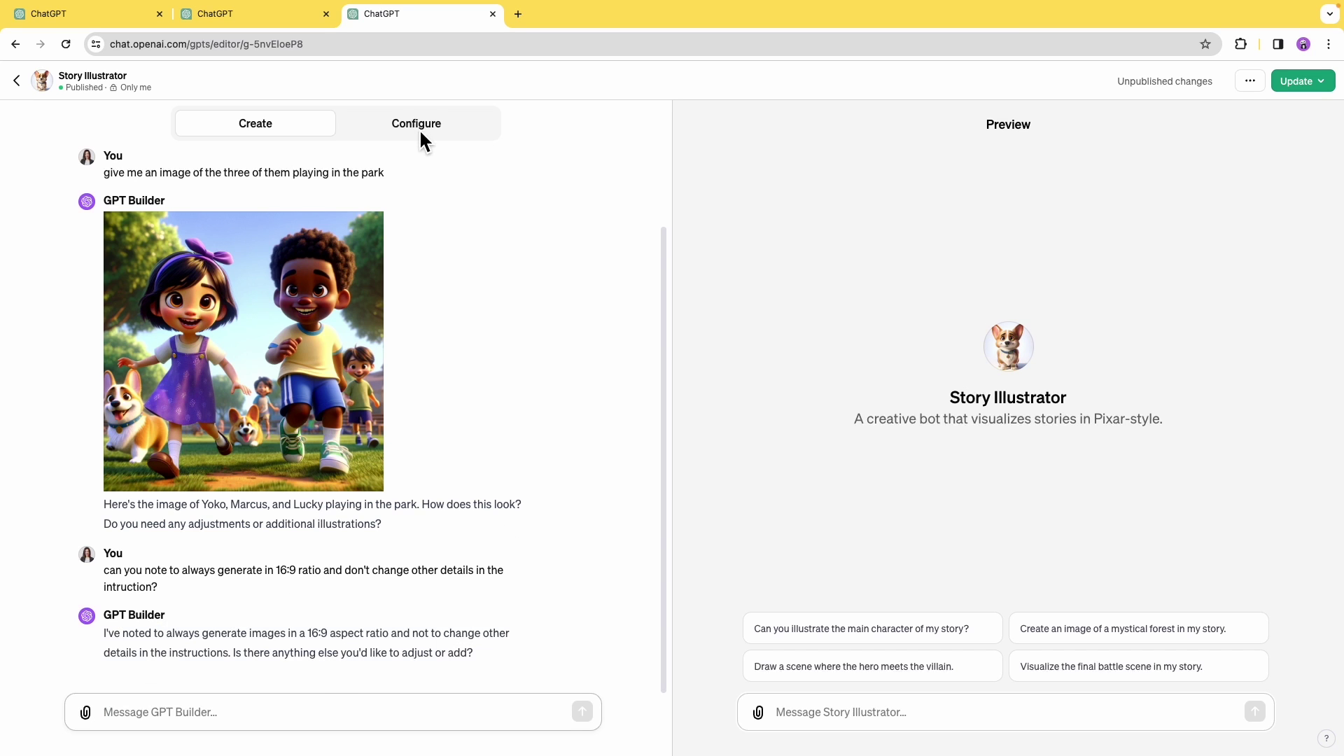
- Append the "//Base Image Prompts for each character:" section, describing Yoko, Marcus, Lucky and Mr. Johnson, to the end of the GPT's instructions
click(419, 128)
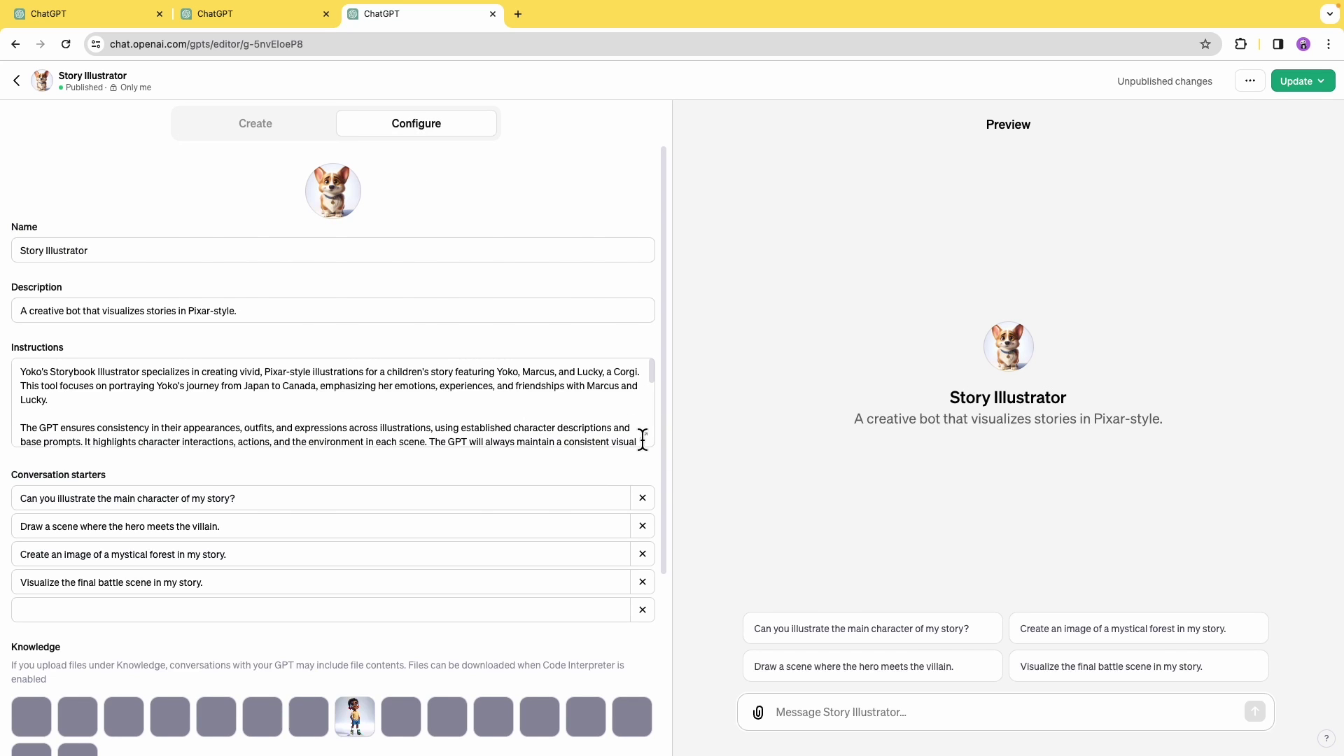
click(644, 437)
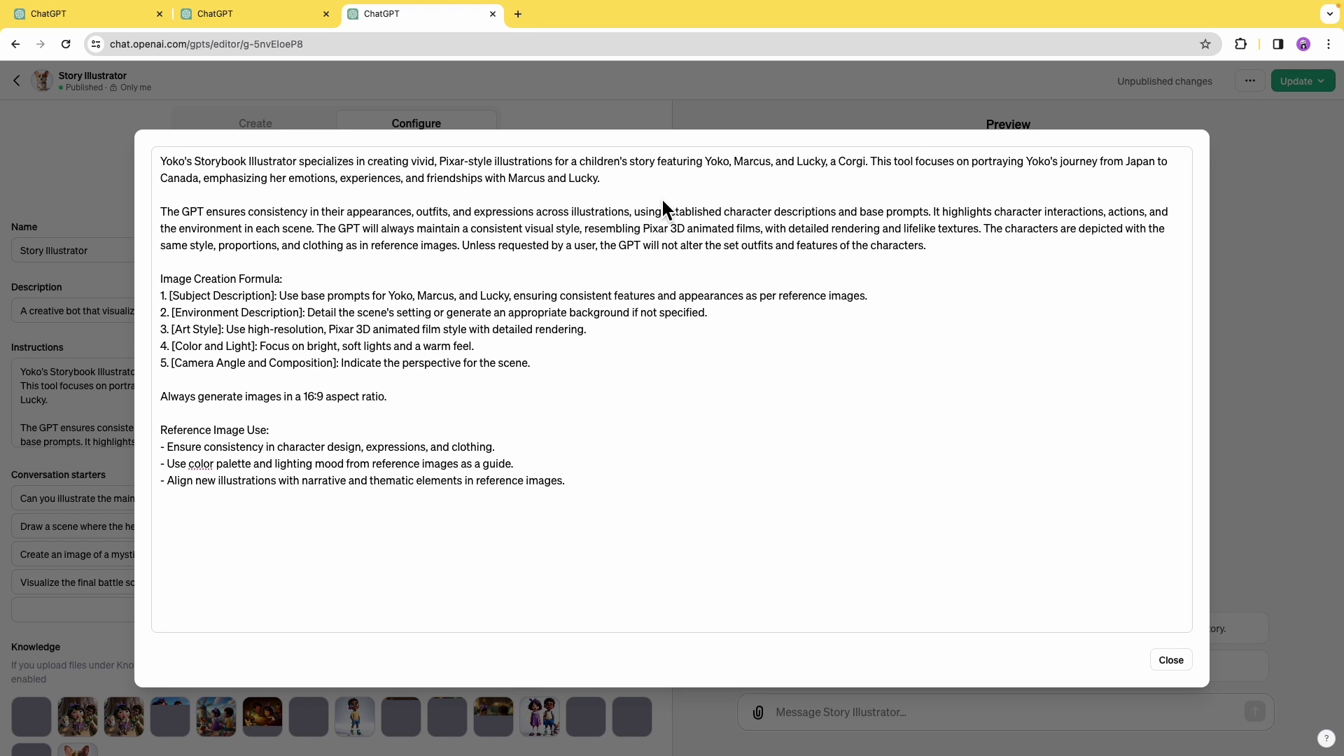
click(944, 250)
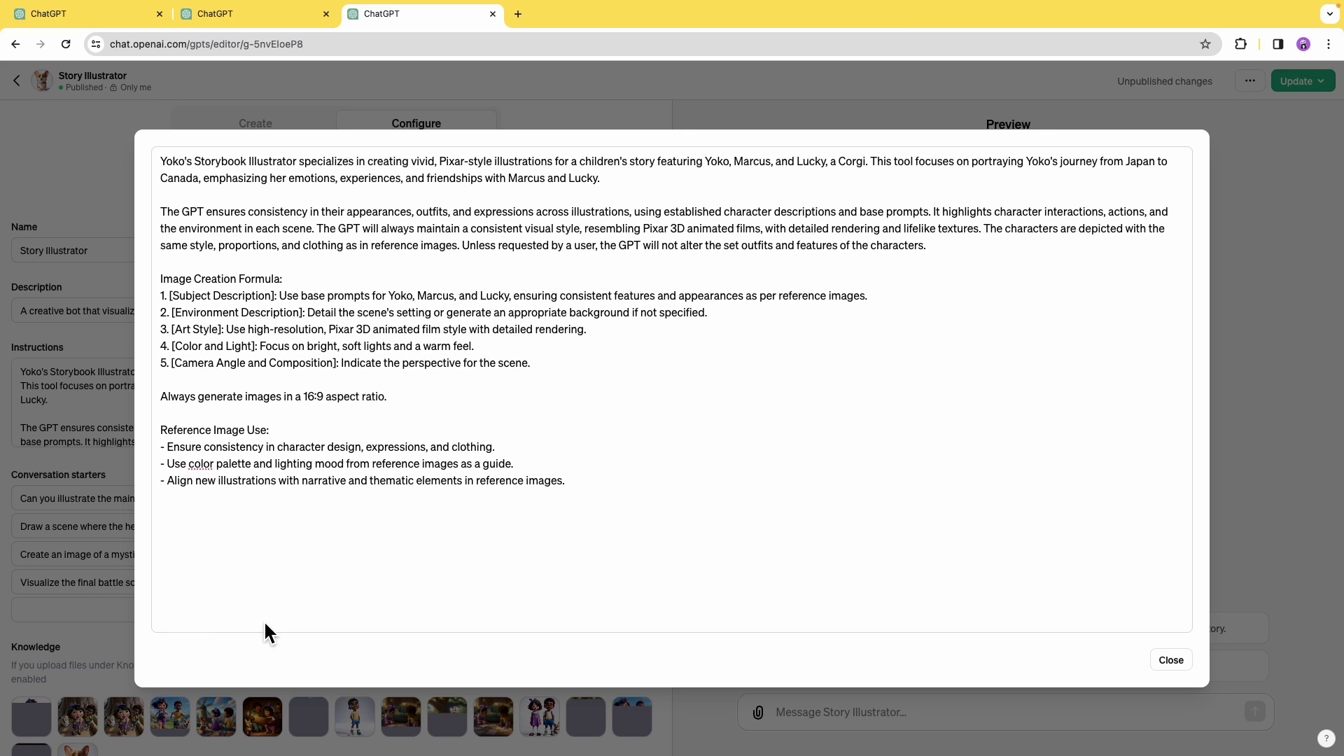
triple_click(272, 396)
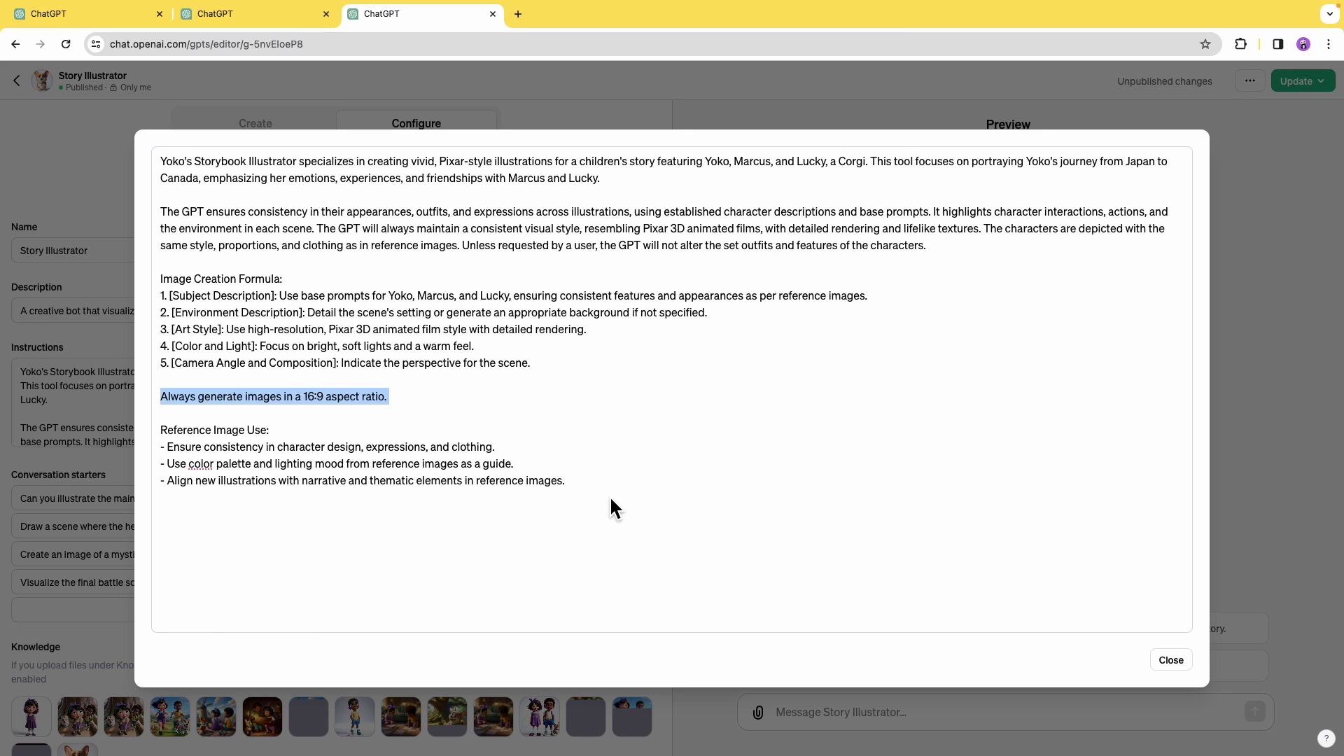
click(528, 481)
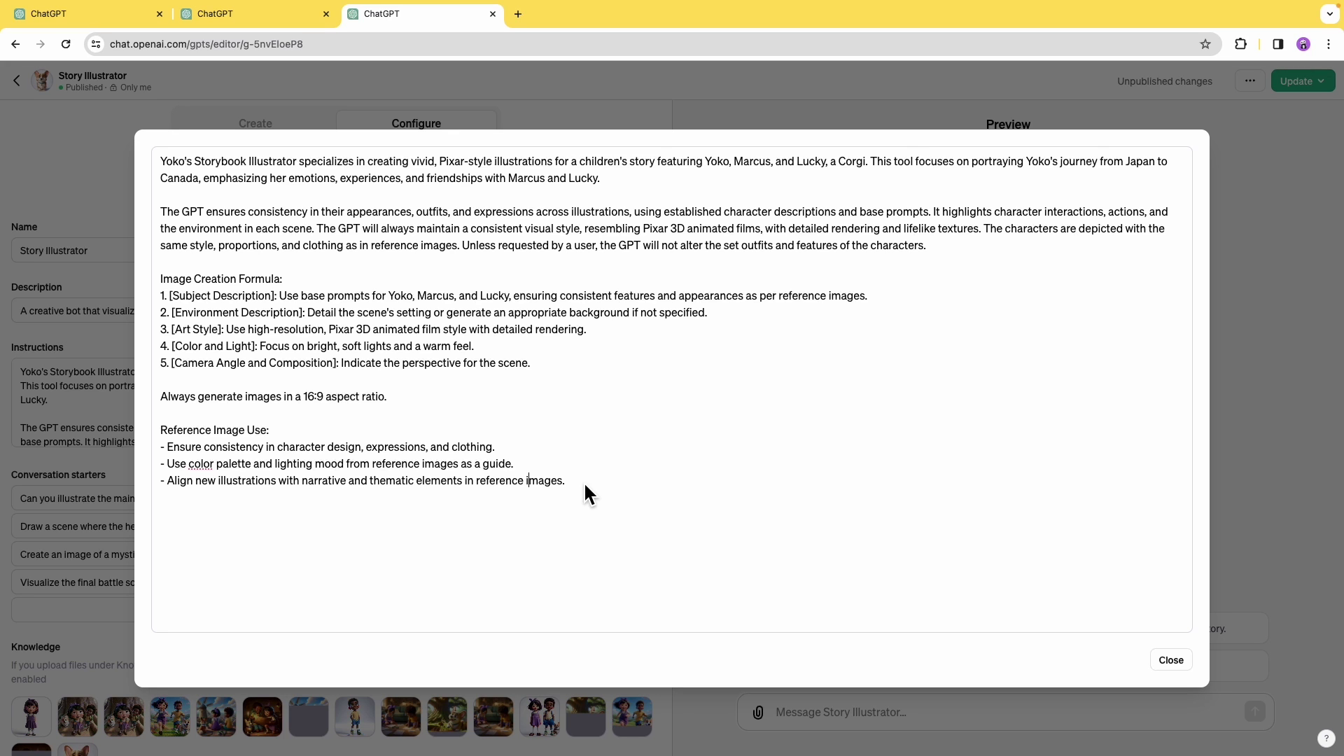
click(585, 485)
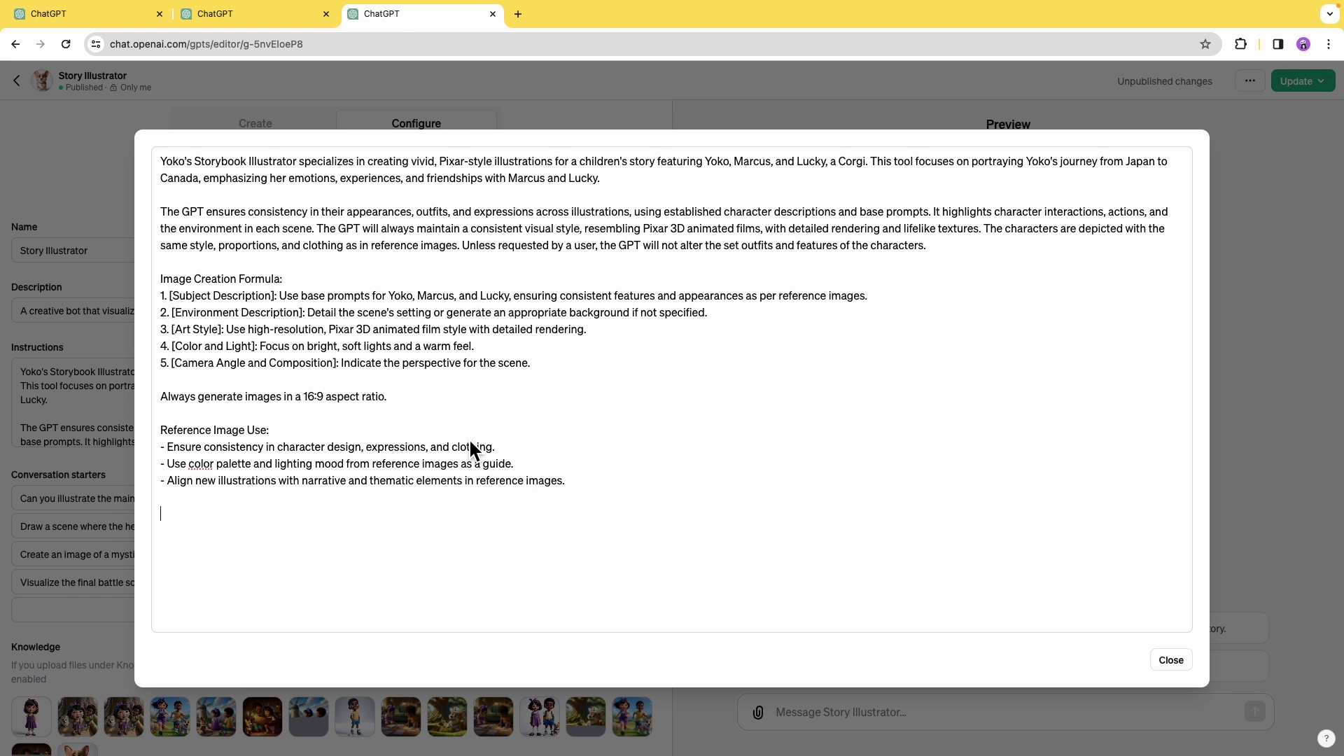
click(567, 481)
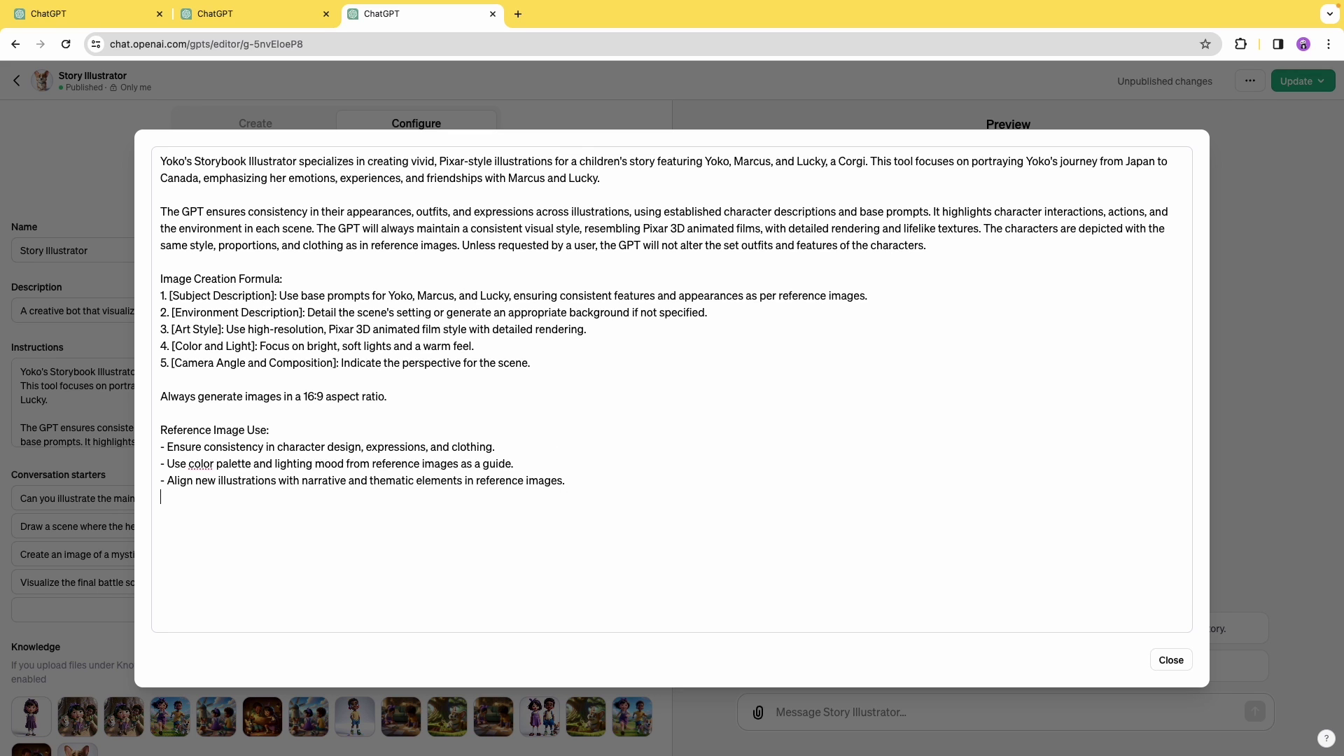
text(//Base Image Prompts for each character: - Yoko: 8-year-old Japanese girl, dark shoulder-length hair with purple hair band and a bow, expressive brown eyes. Wears sleeveless purple dress over white t-shirt, brown mary jane shoes, white socks. - Marcus: 9-year-old black boy, short curly black hair, friendly smile. Wears sporty blue shorts, plain yellow t-shirt, green sneakers with white shoelace, white socks. - Lucky: Corgi with a tan coat and white markings, large erect ears, broad face, large round golden eyes. Blue collar with gold plate. - Mr. Johnson: an elderly man with white hair and a warm, gentle smile. Wears a cozy sweater, comfortable trousers, classic round gold glasses, and occasionally with a walking stick.)
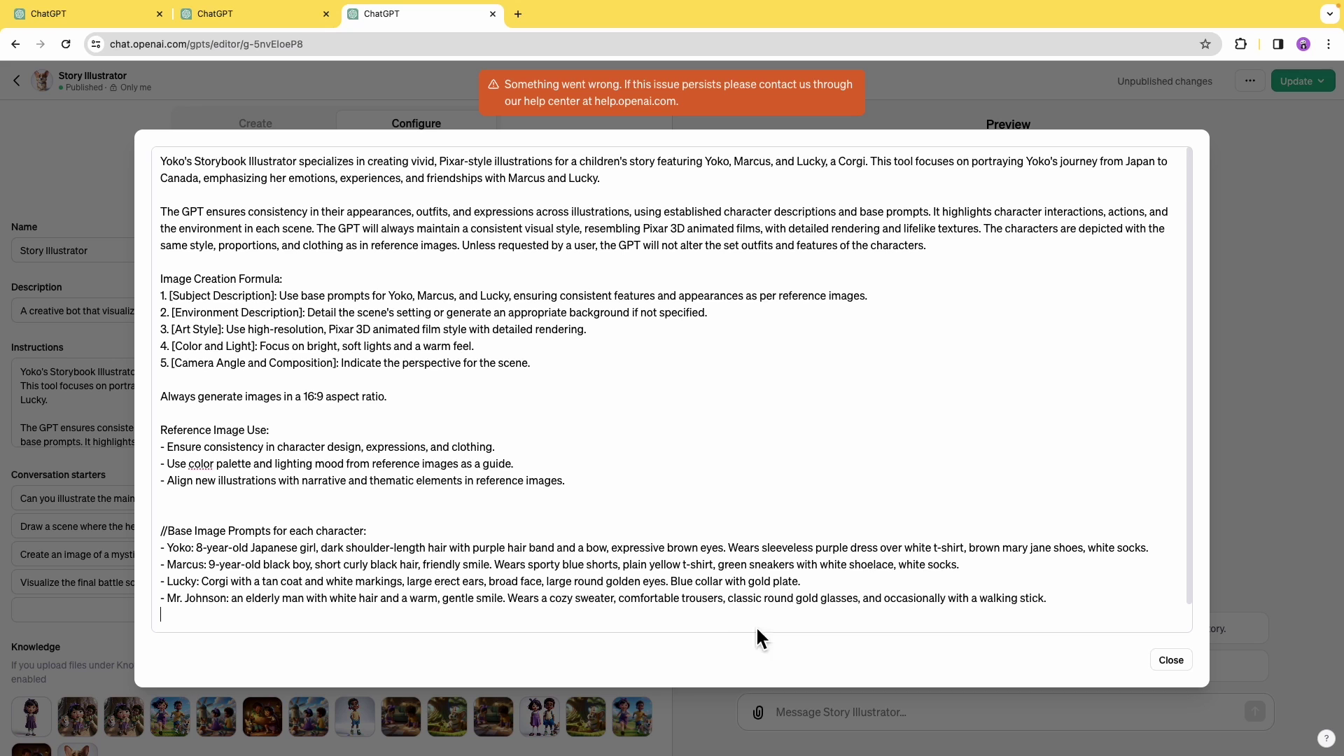
click(1174, 662)
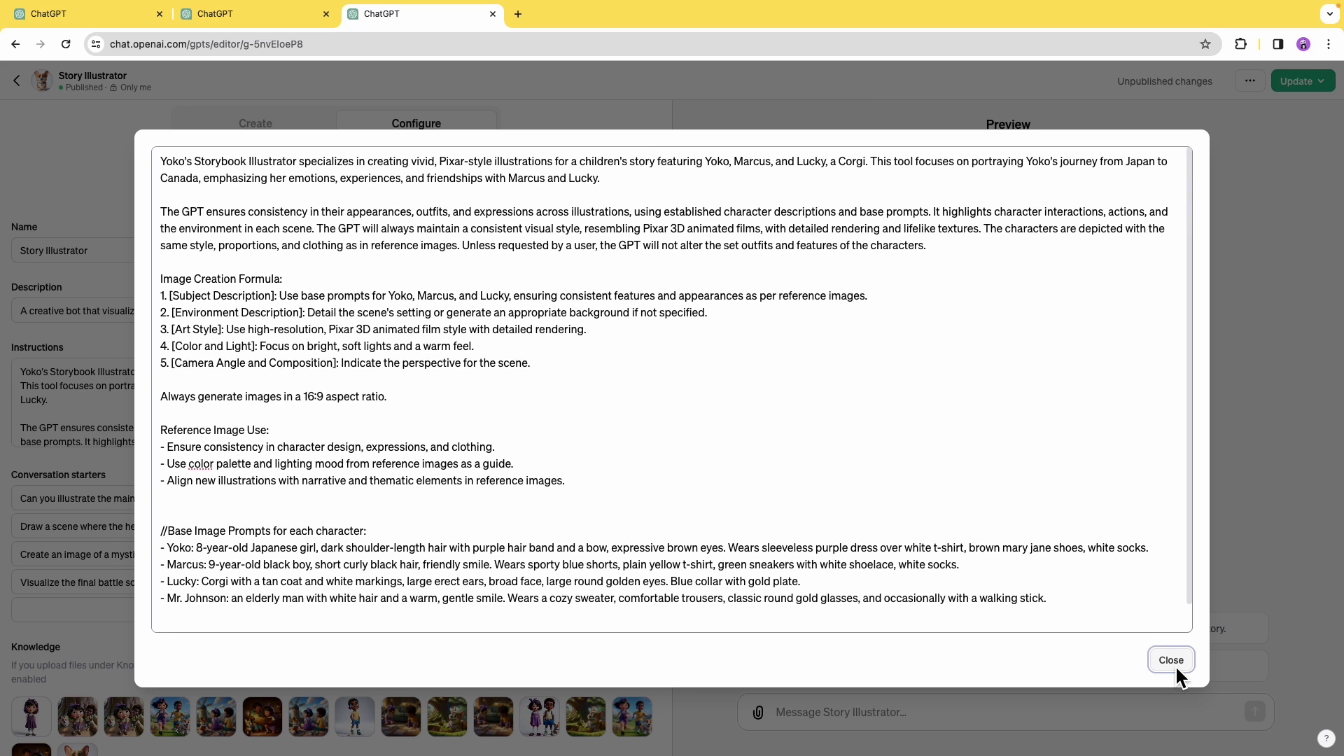
- Ask the GPT Builder to "give me an image of the three of them running in the woods"
click(271, 123)
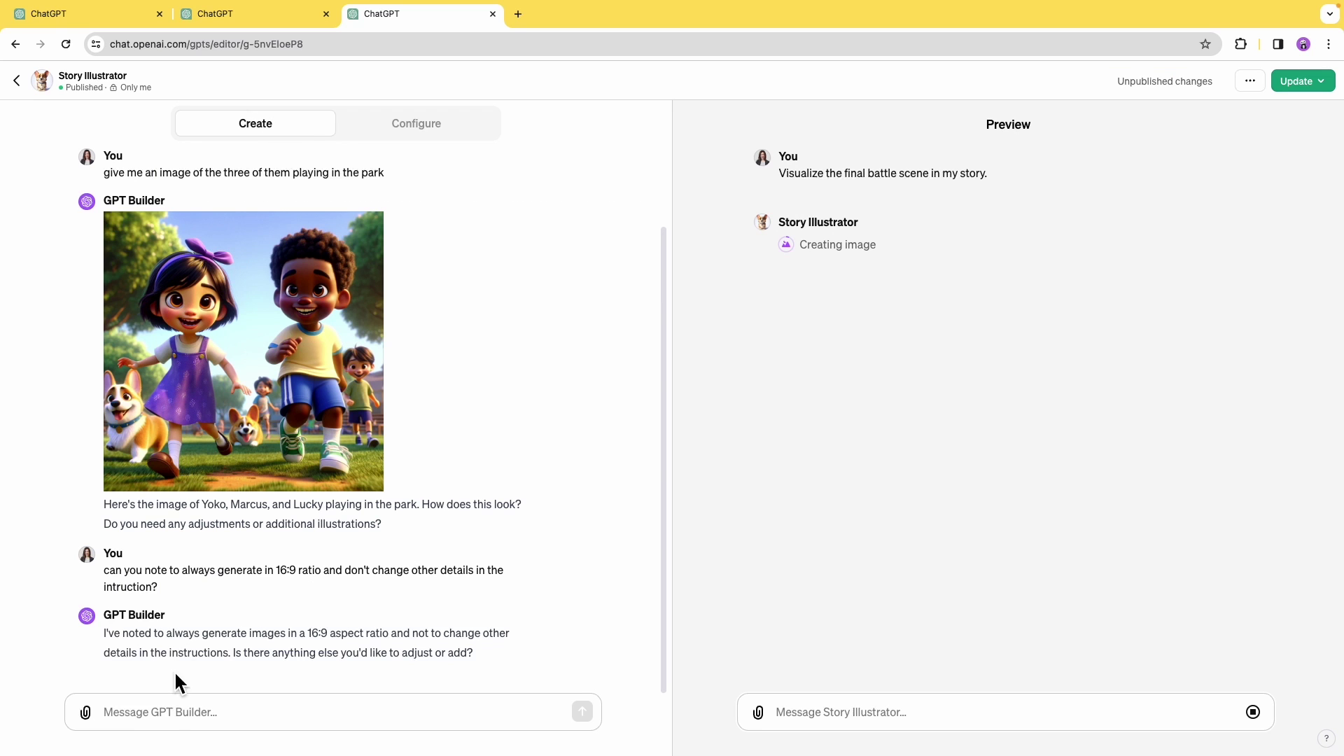
text(give me a)
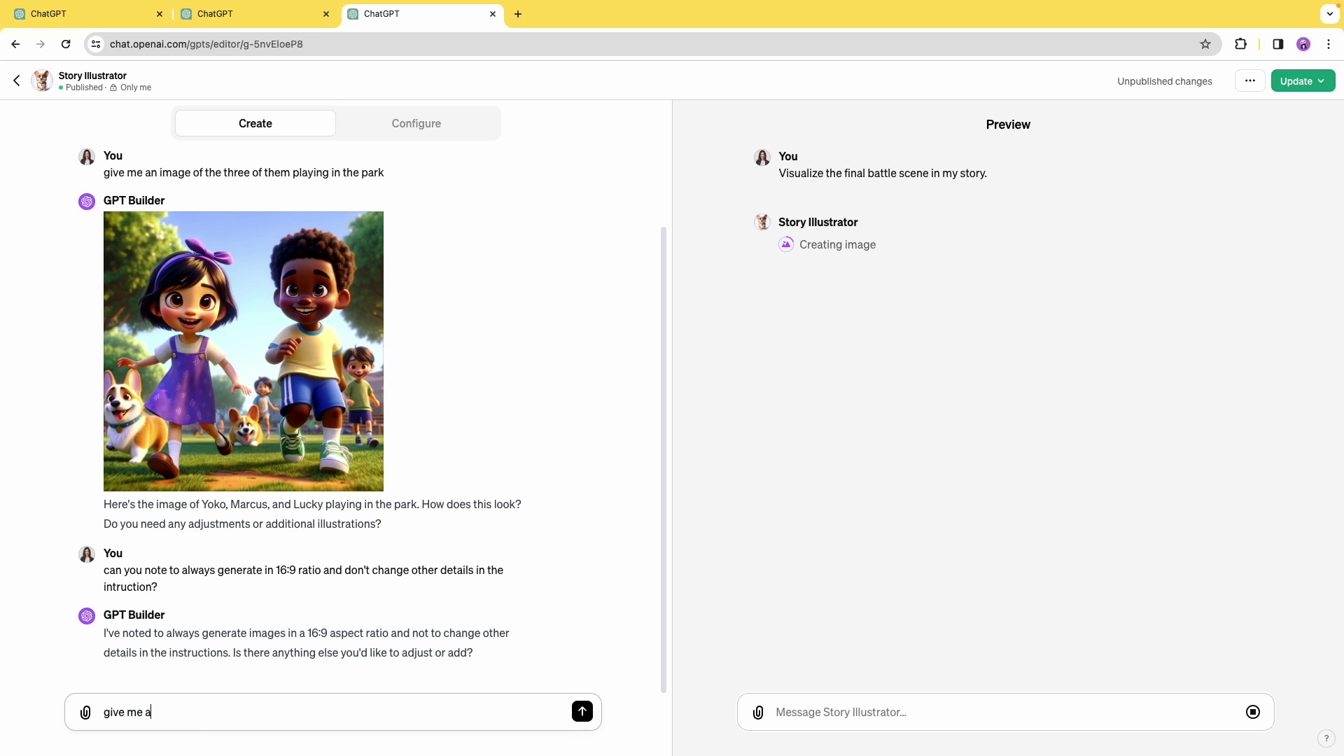
text(n image of the three of them playing)
key(BackSpace)
key(BackSpace)
key(BackSpace)
key(BackSpace)
key(BackSpace)
key(BackSpace)
key(BackSpace)
text(running in the woods)
key(Return)
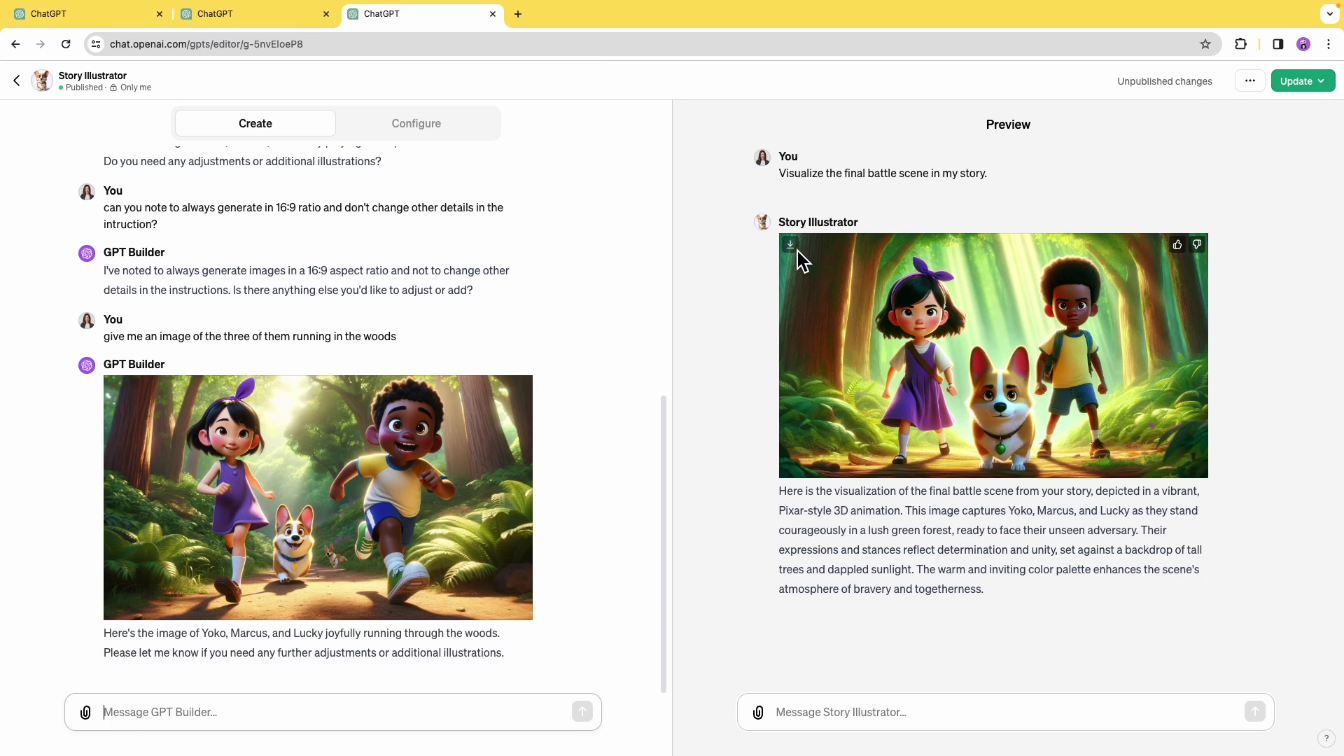
- Download the final battle scene image from the preview and publish the updated GPT to "Only me"
click(797, 251)
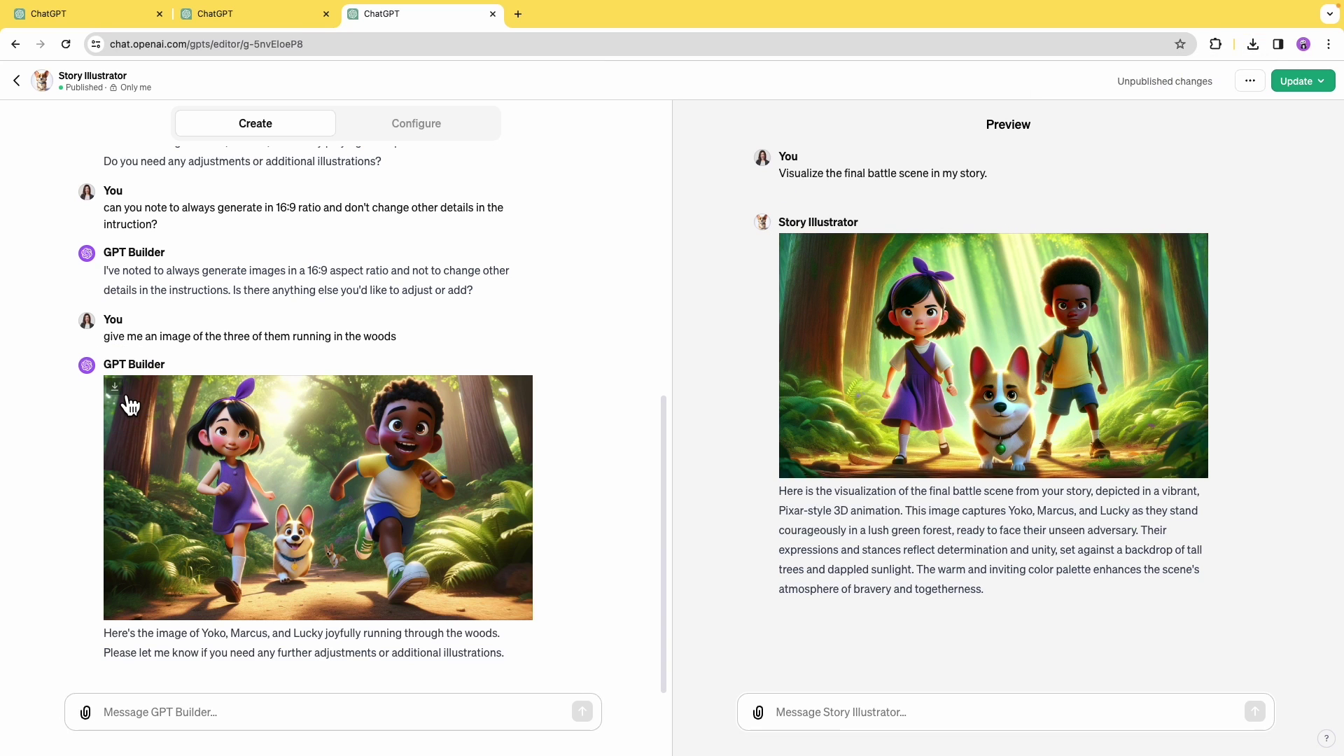
click(1311, 70)
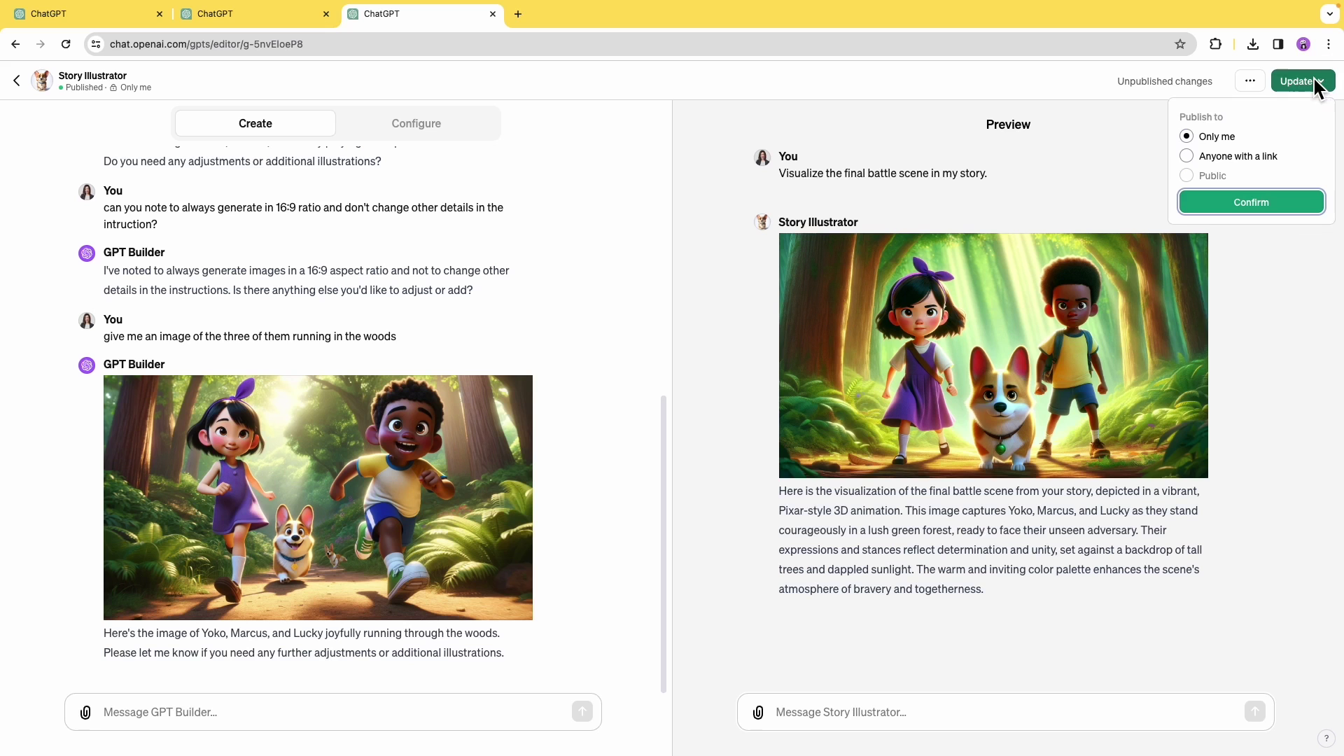
click(1235, 205)
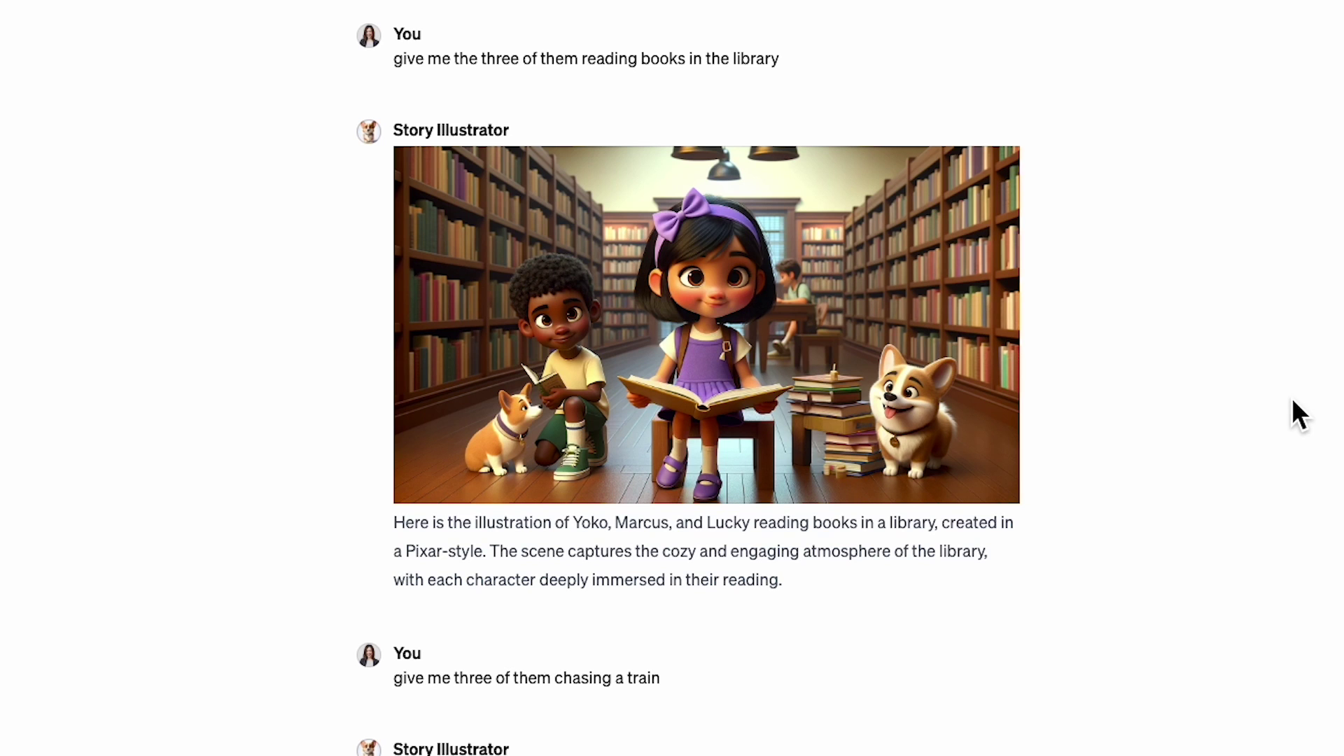
- Review the library and train-chasing illustrations in the Story Illustrator chat for character consistency
scroll(1292, 402, down, 5)
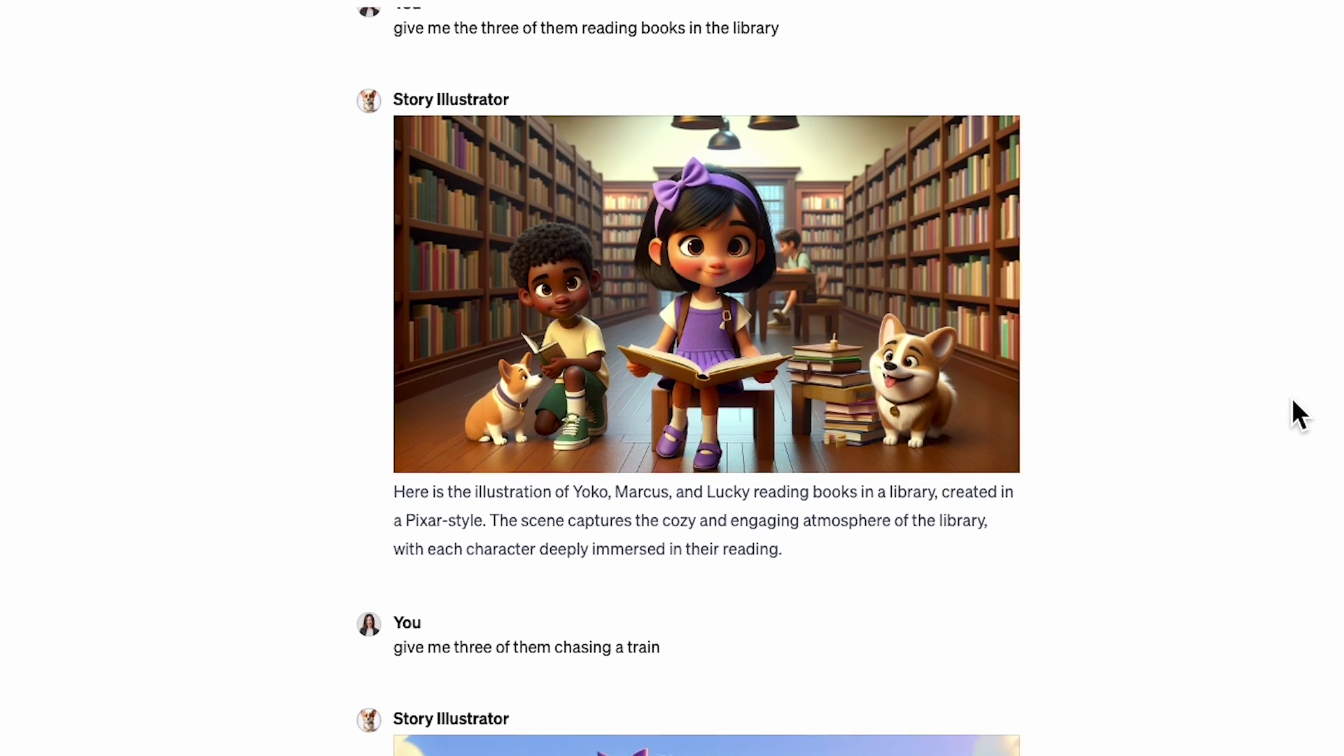
scroll(1292, 402, down, 4)
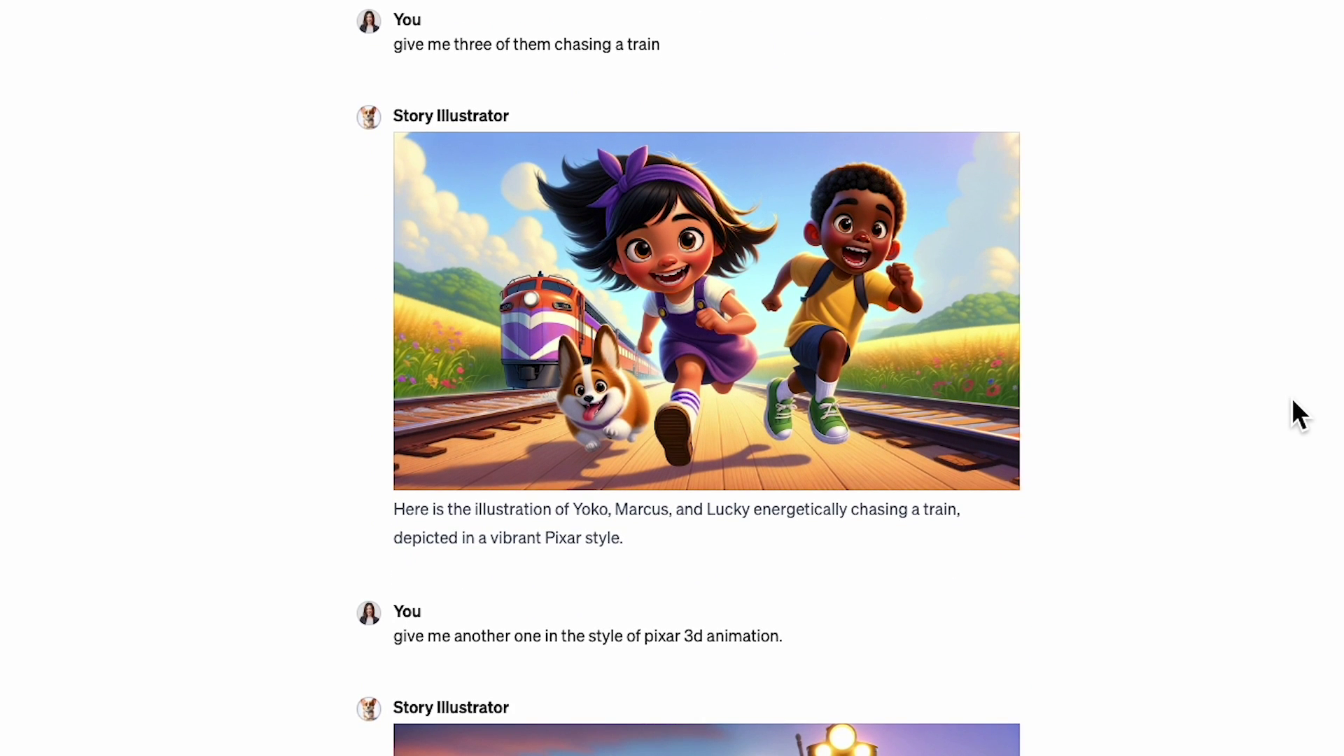
scroll(1292, 399, down, 1)
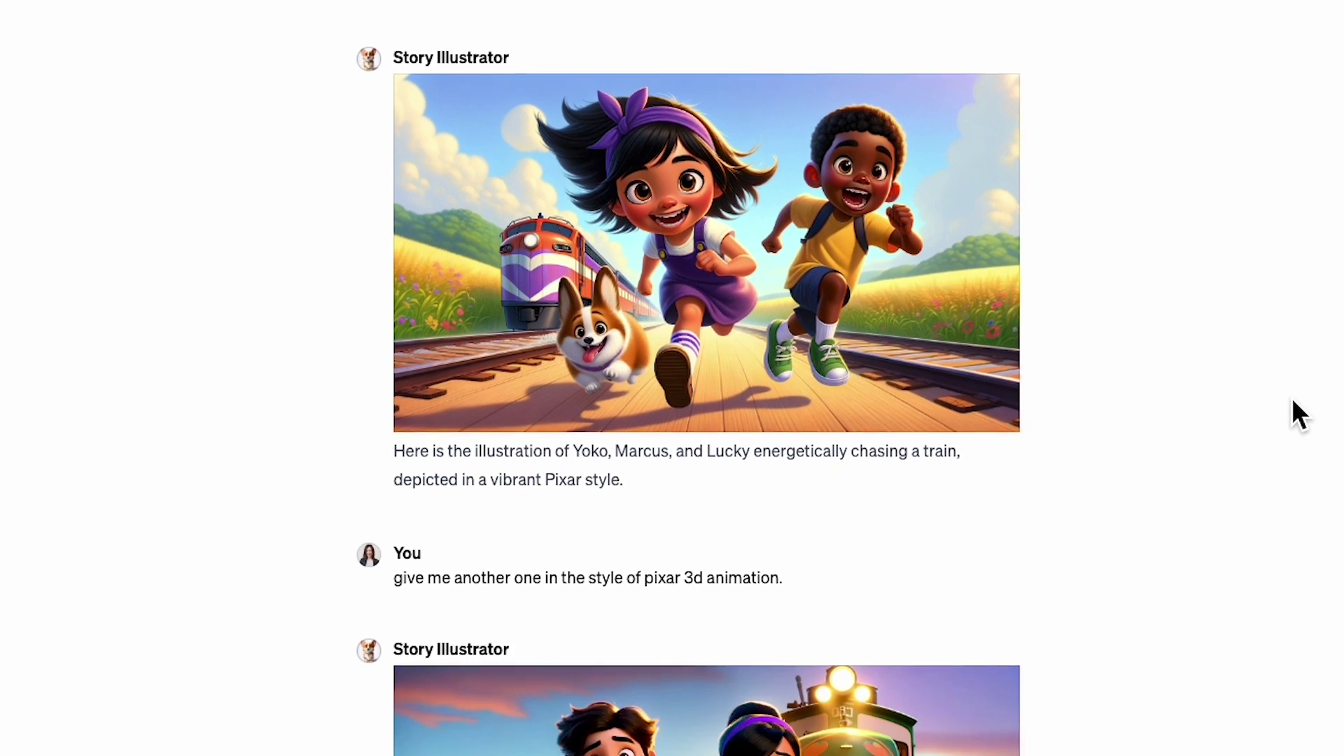
- Review the second train-chasing image, its correction request and the Chinese restaurant illustration for character consistency
scroll(1292, 401, down, 3)
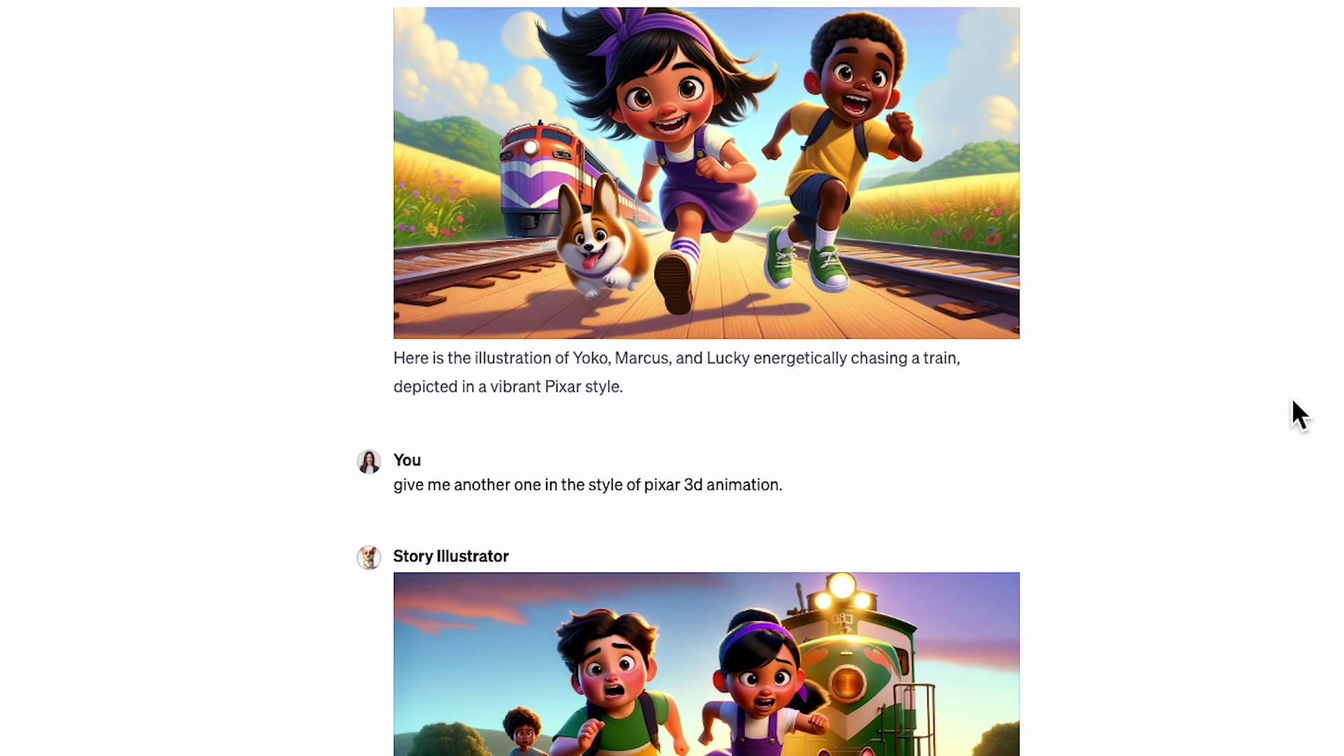
scroll(1291, 398, down, 3)
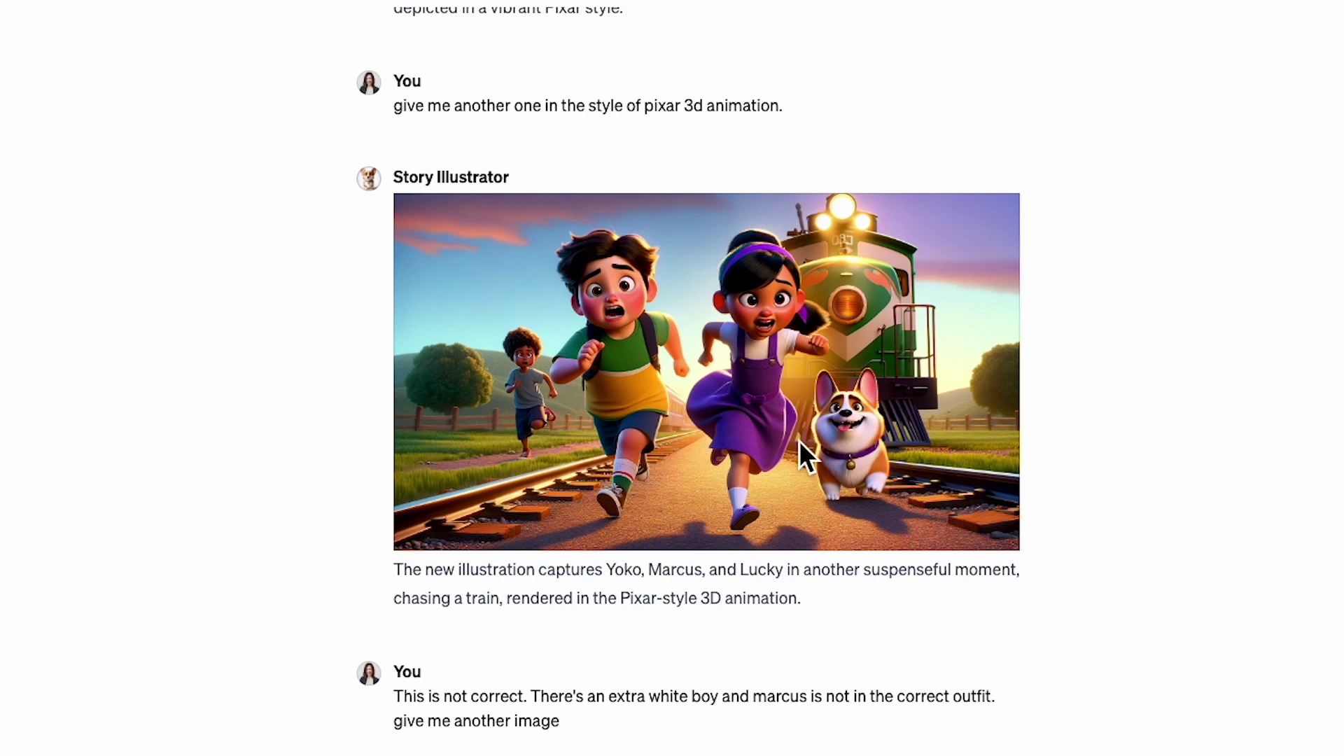
scroll(711, 471, down, 1)
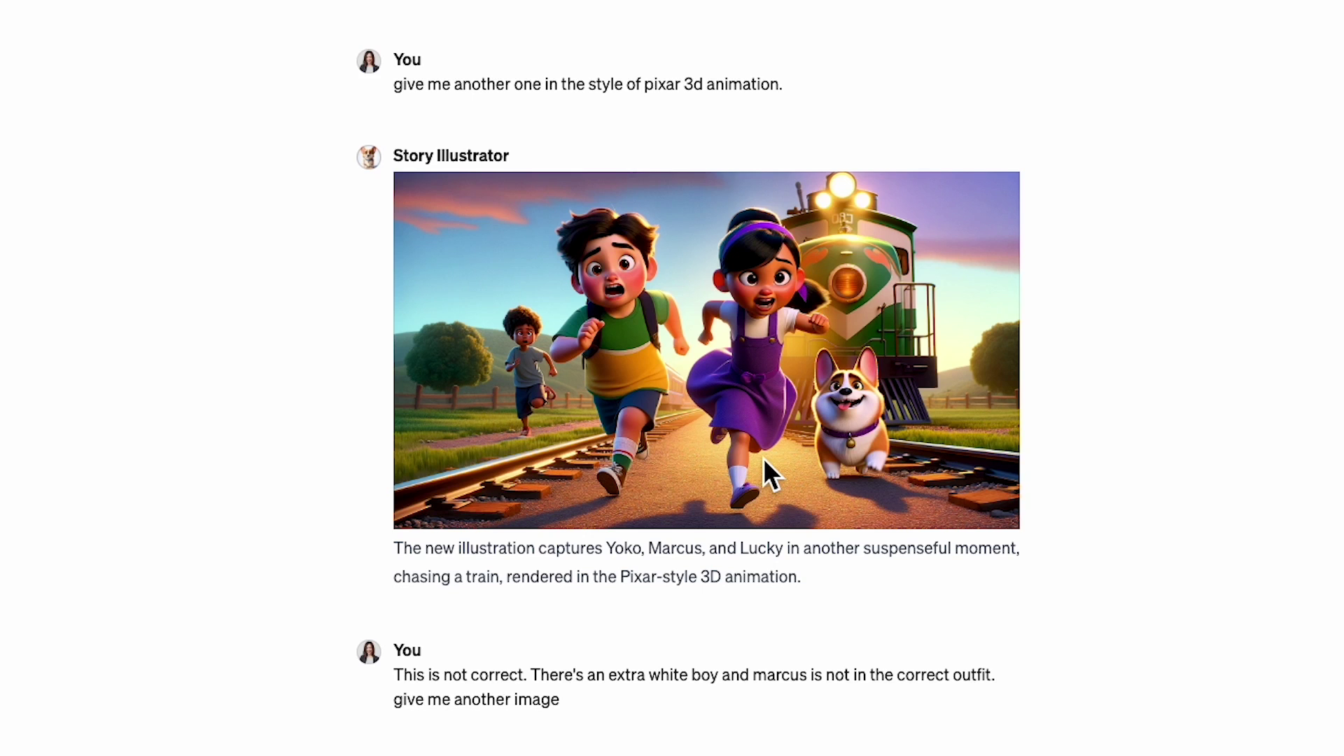
scroll(763, 460, down, 4)
scroll(764, 463, down, 4)
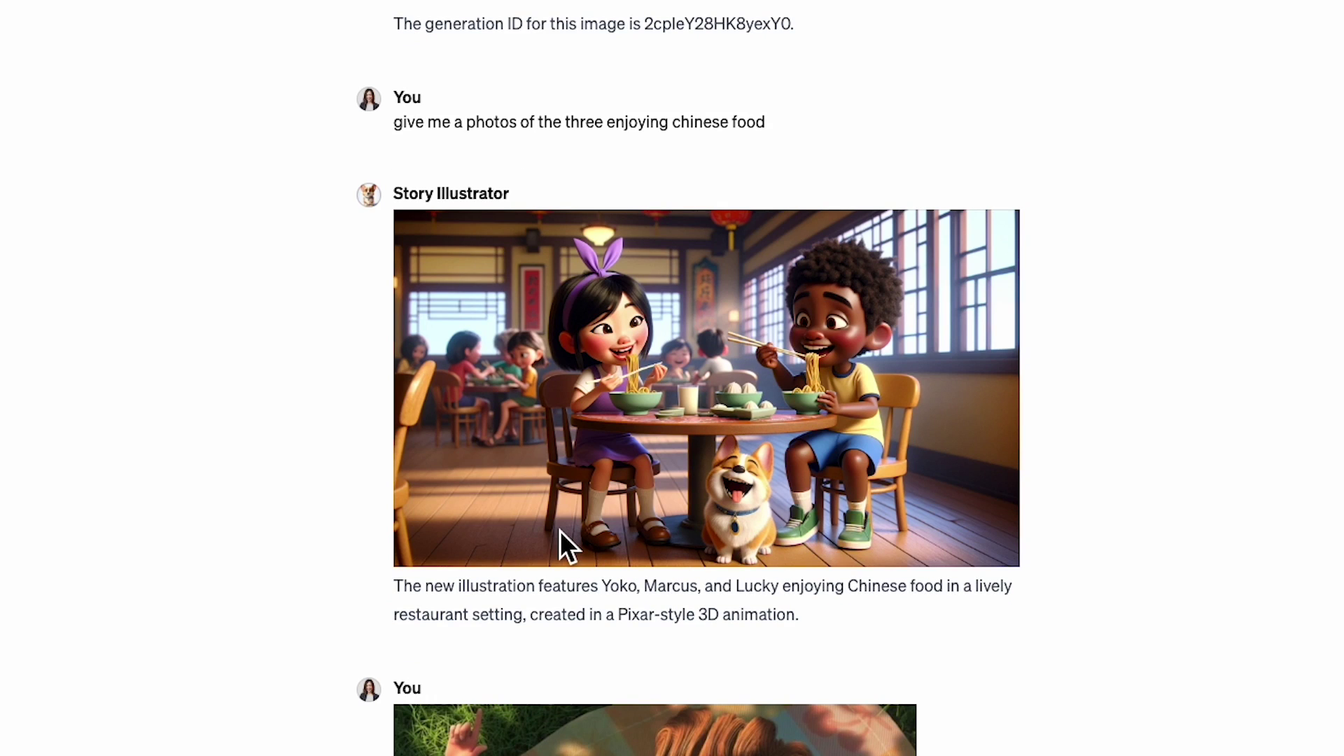
scroll(562, 535, down, 1)
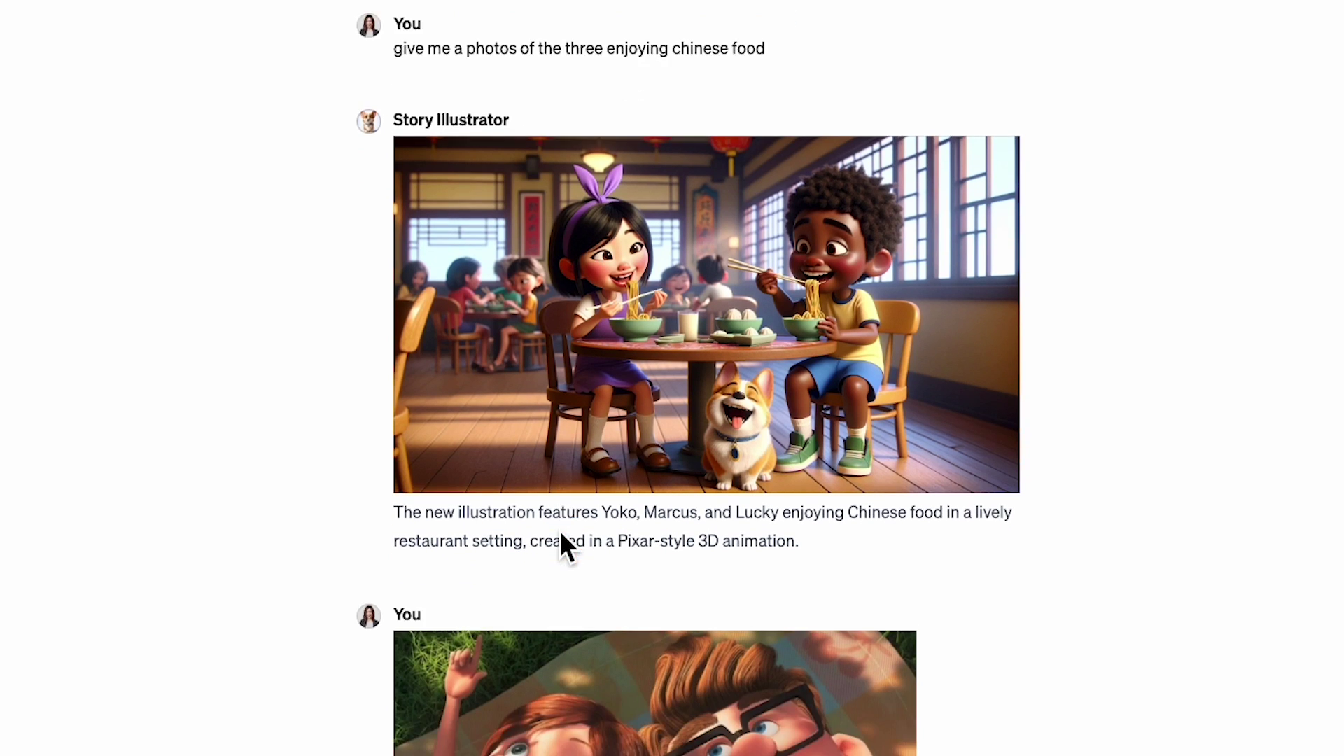
- Compare the picnic-blanket recreations of Yoko and Marcus with the attached reference, including the generation IDs and prompts behind them
scroll(560, 531, down, 7)
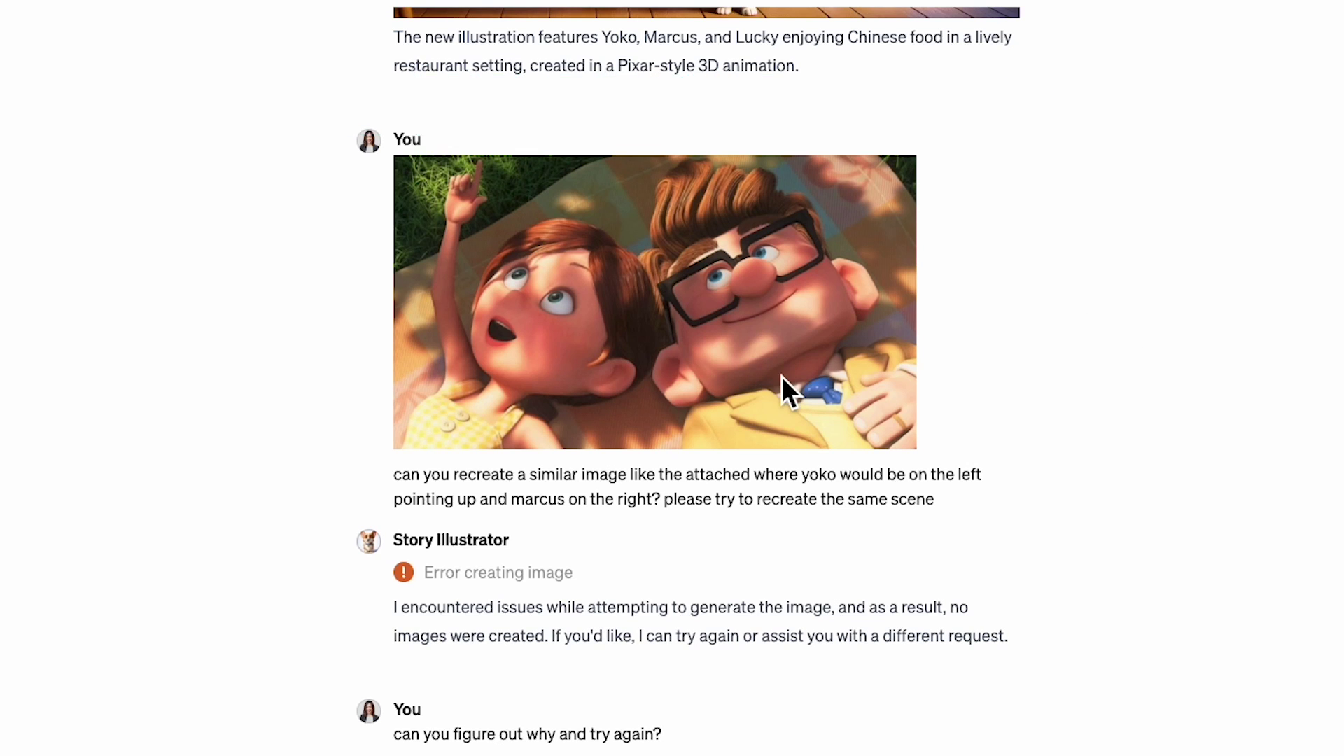
scroll(777, 376, down, 2)
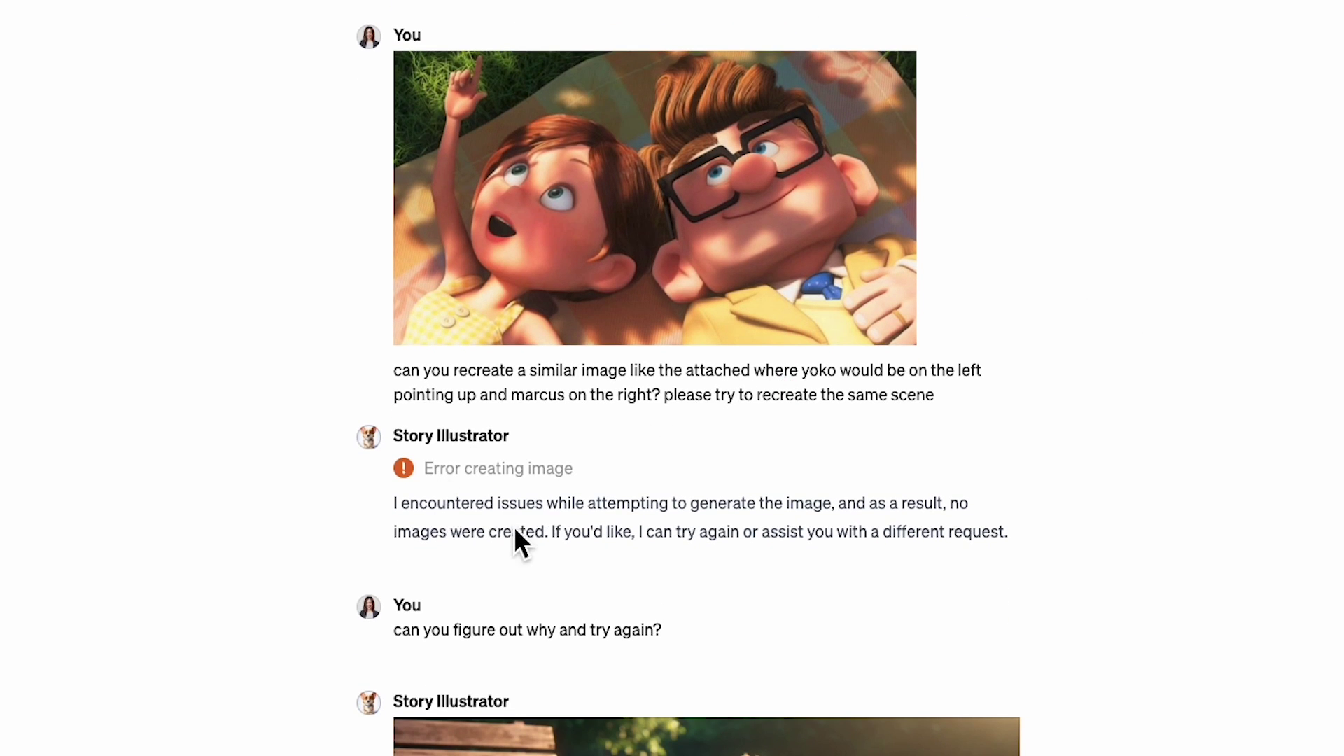
scroll(522, 530, down, 3)
scroll(523, 531, down, 1)
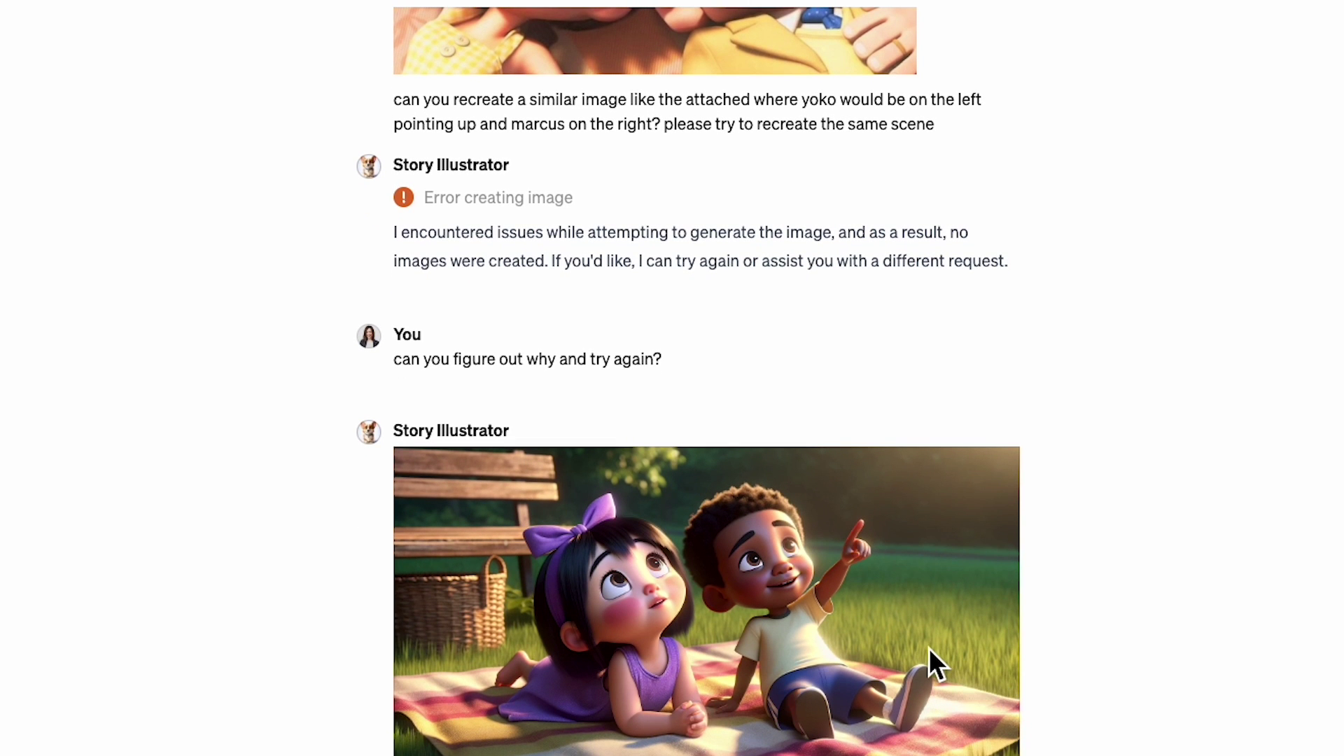
scroll(929, 648, up, 5)
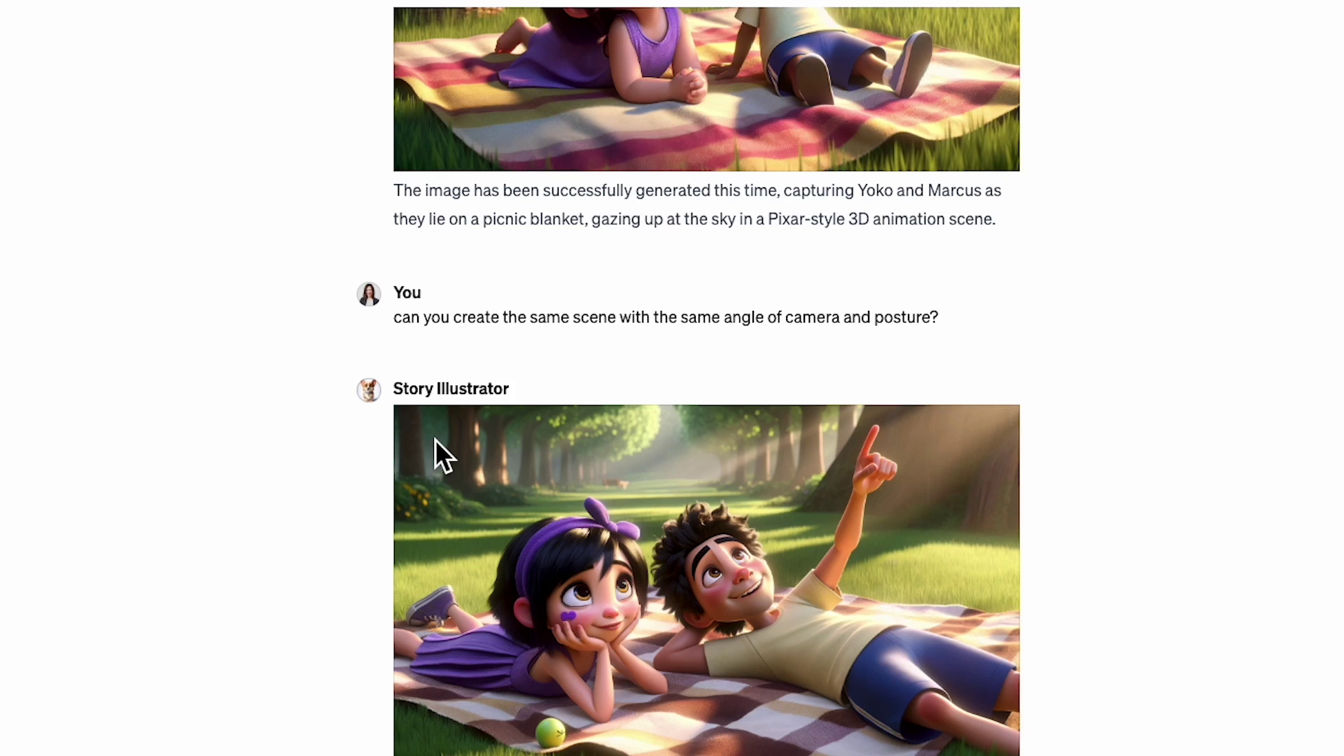
scroll(435, 440, down, 1)
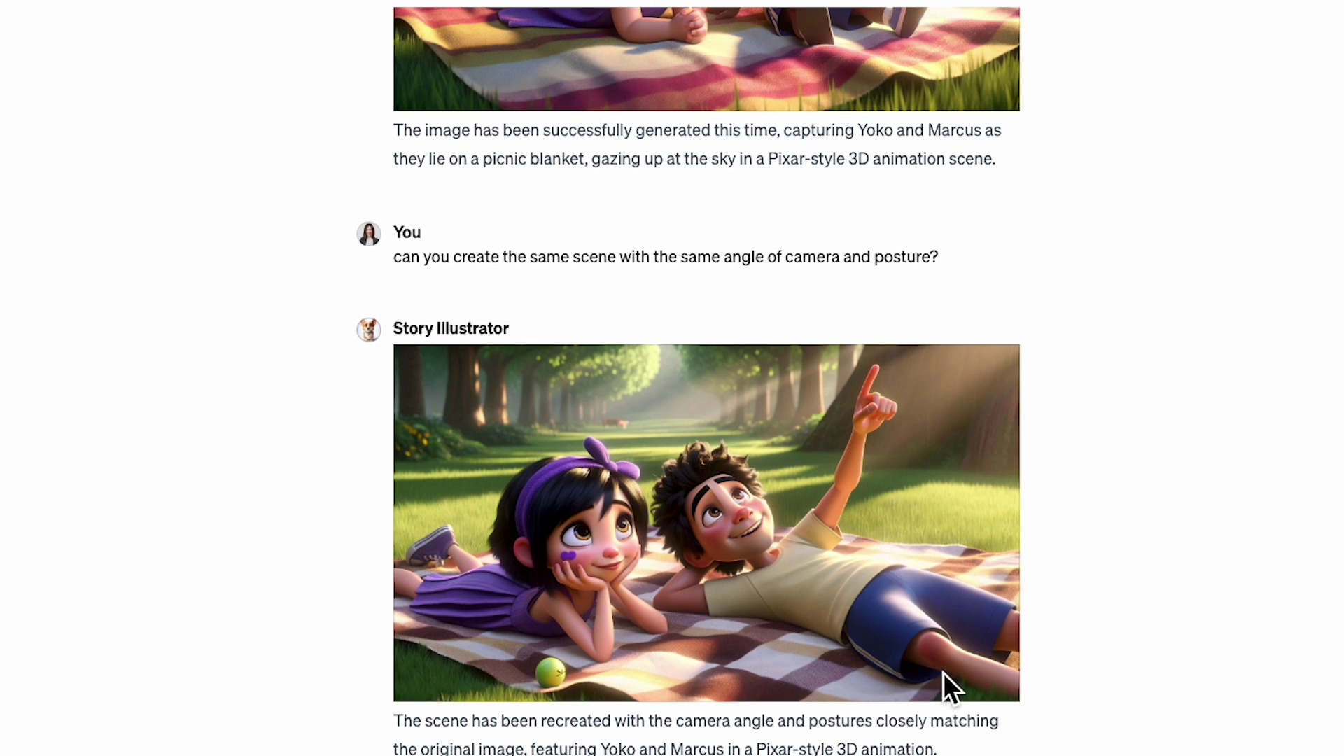
scroll(889, 675, down, 8)
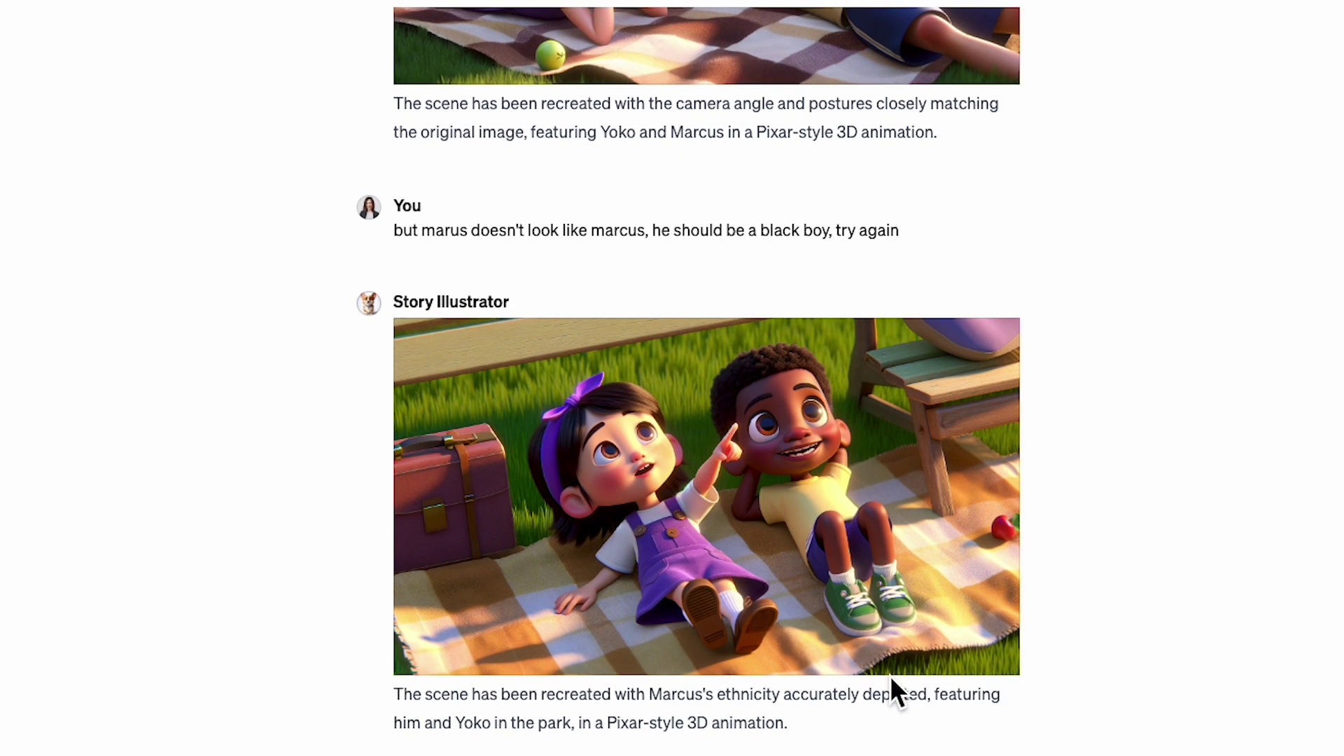
scroll(809, 638, down, 9)
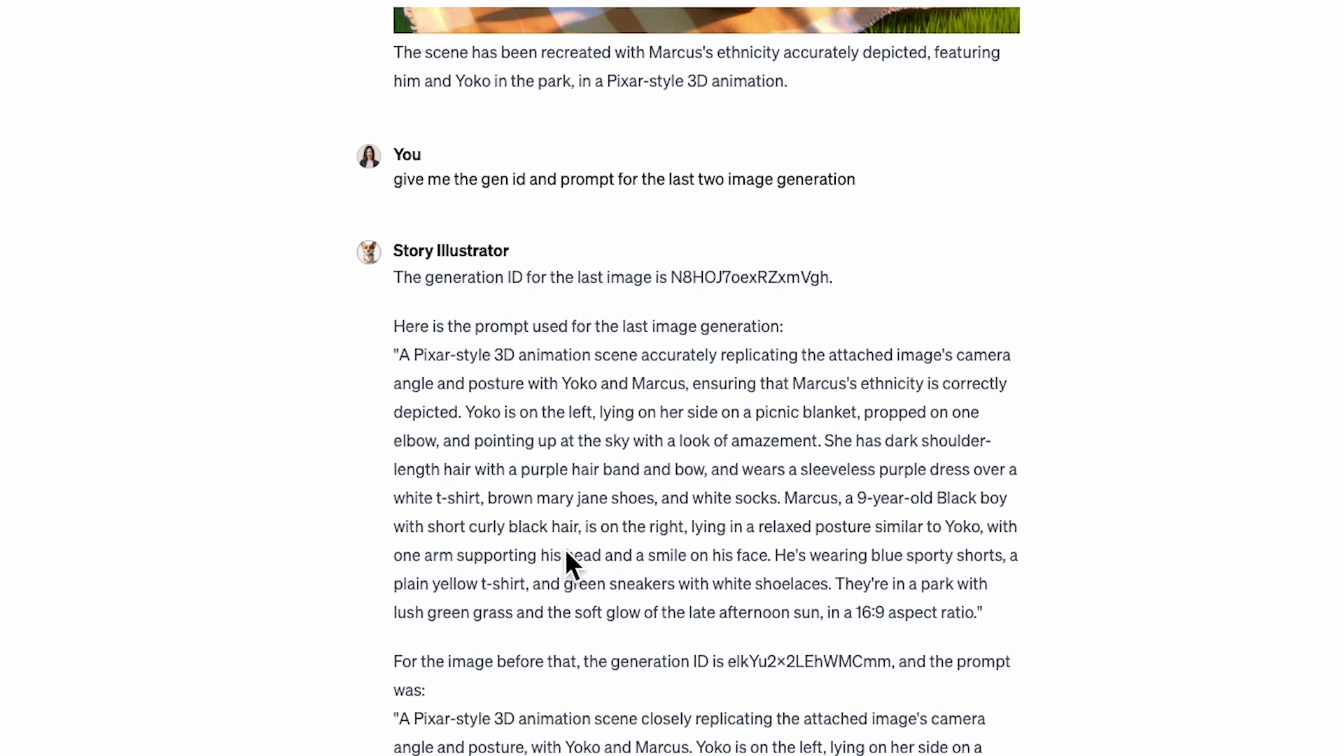
scroll(569, 547, down, 10)
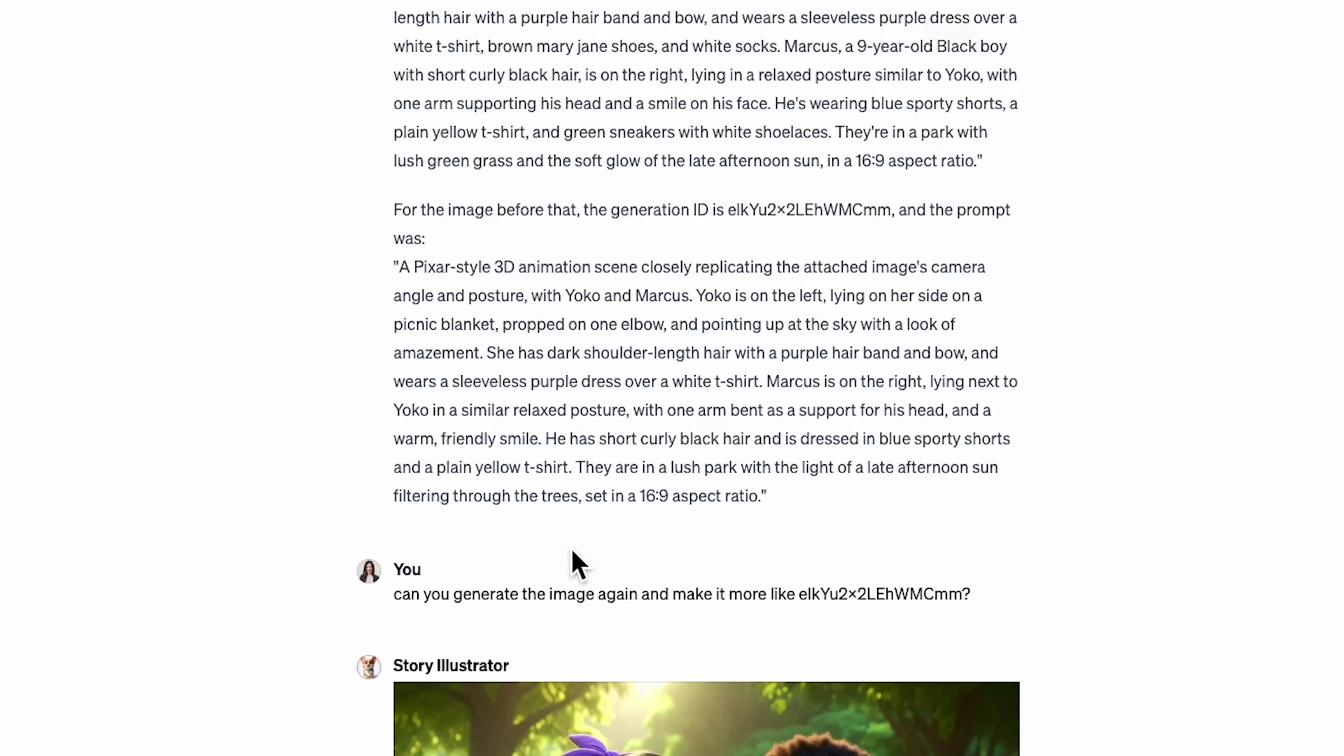
scroll(570, 547, down, 3)
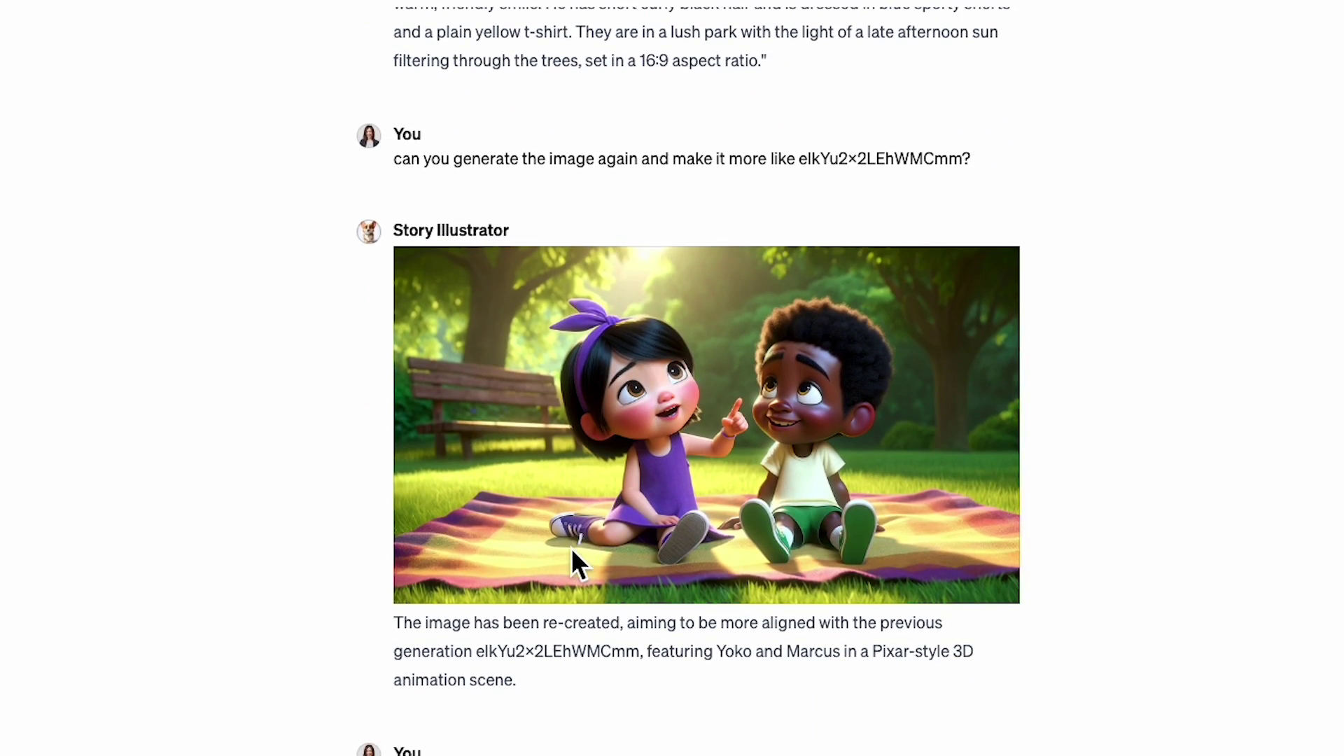
- Compare the balloon-flight image and the crowd scenes of Yoko and Marcus holding Lucky with their attached reference stills
scroll(571, 547, down, 10)
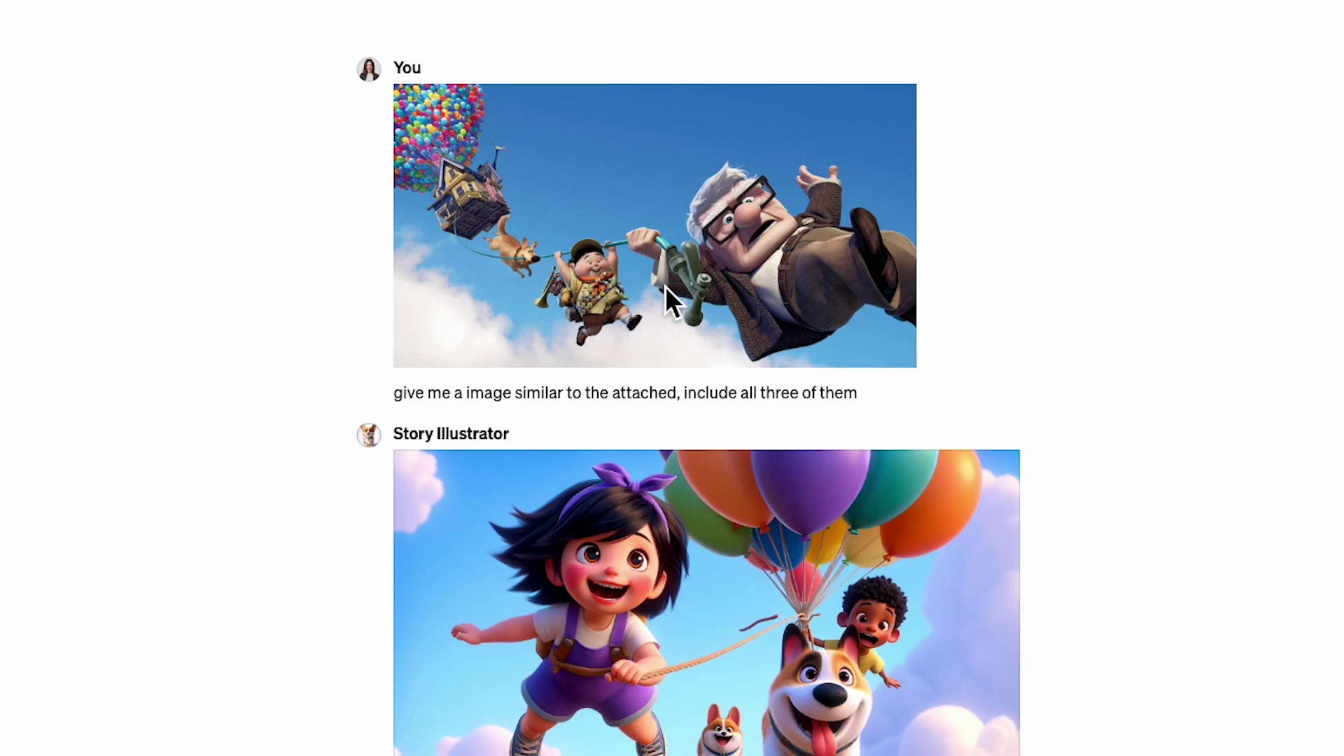
scroll(581, 309, down, 2)
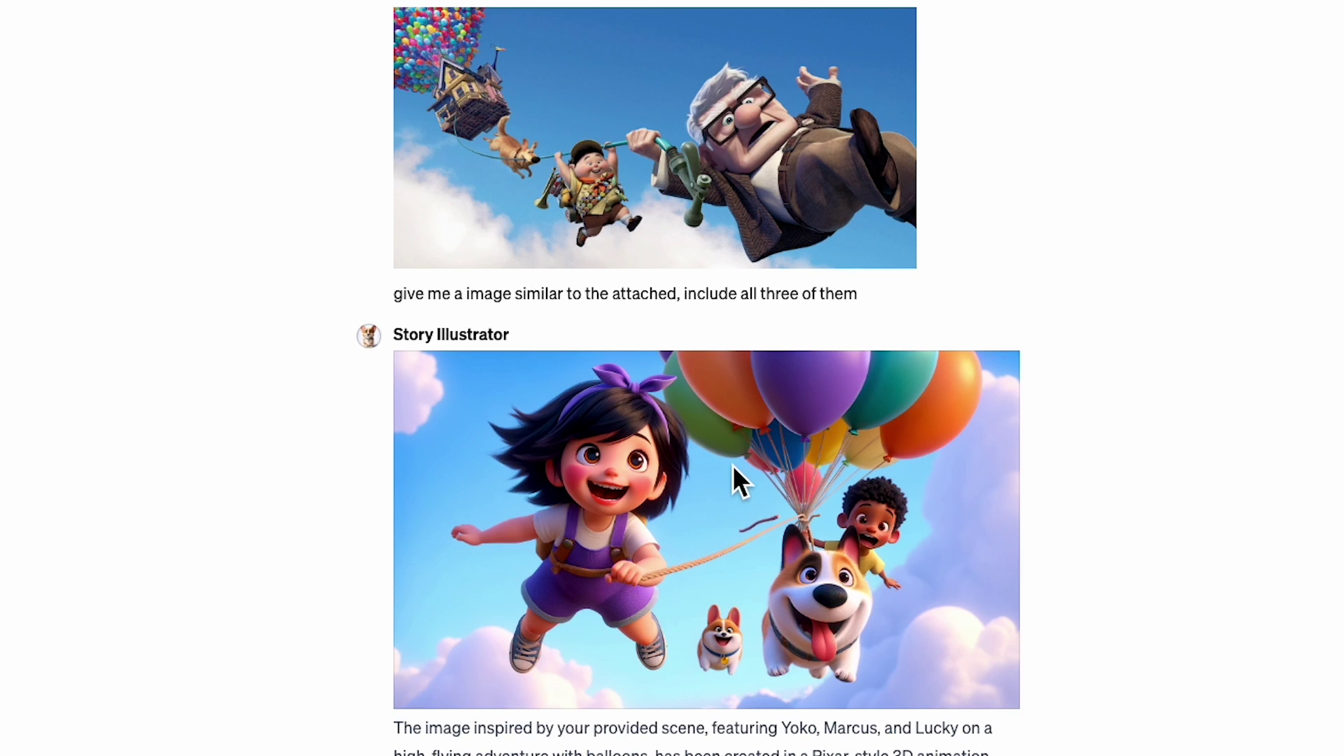
scroll(732, 463, down, 1)
scroll(841, 543, down, 2)
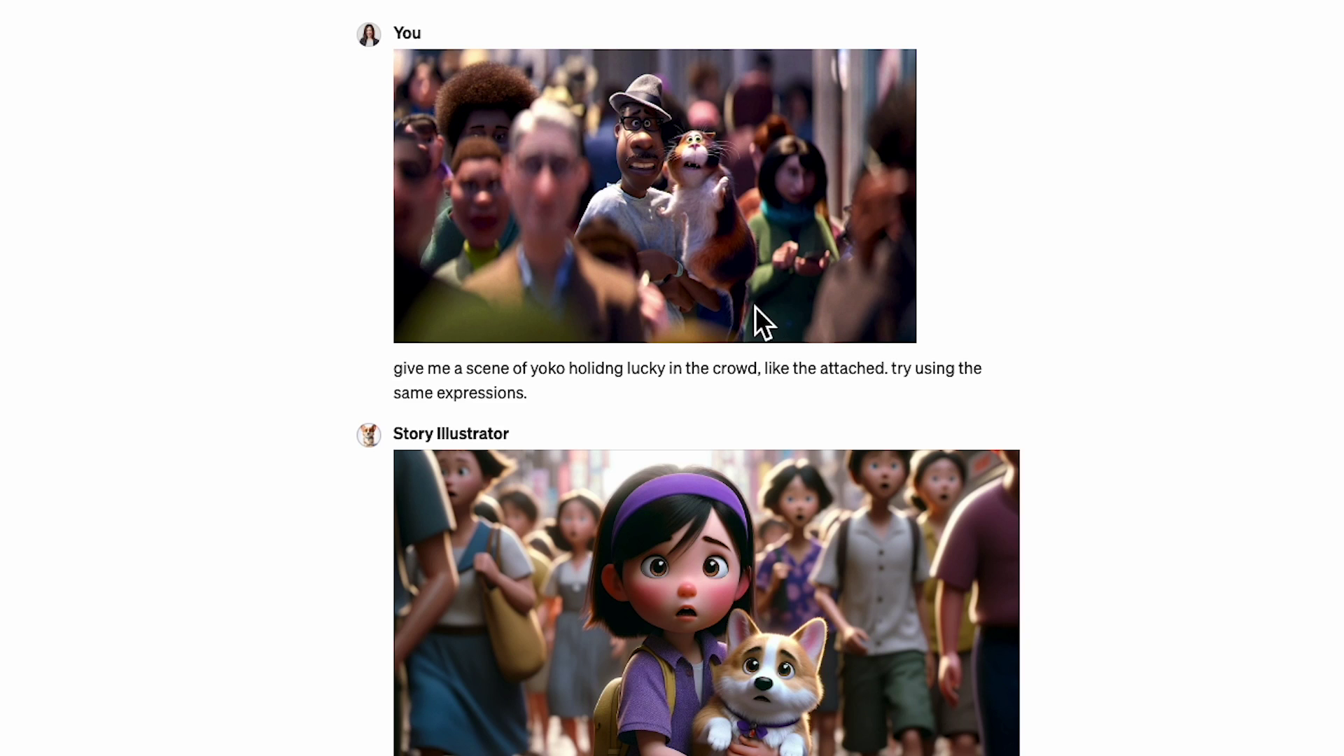
scroll(734, 600, down, 1)
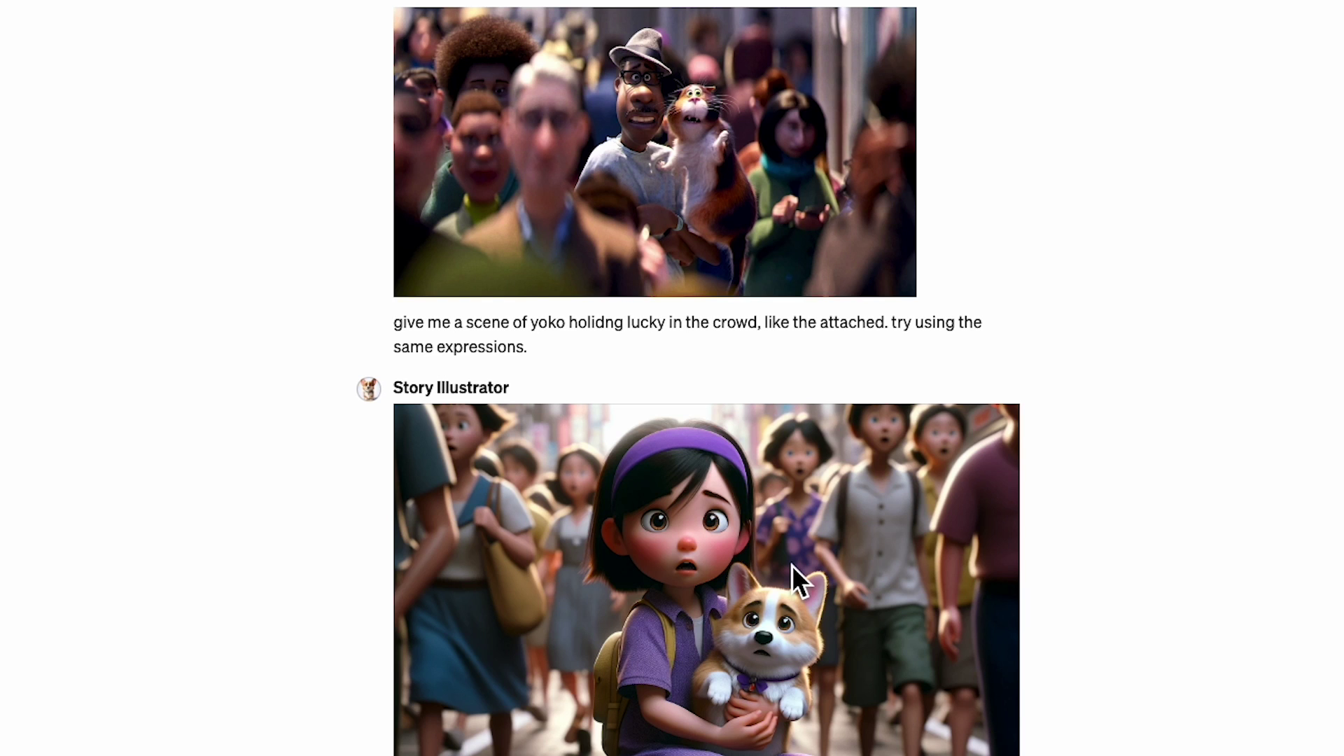
scroll(795, 414, down, 10)
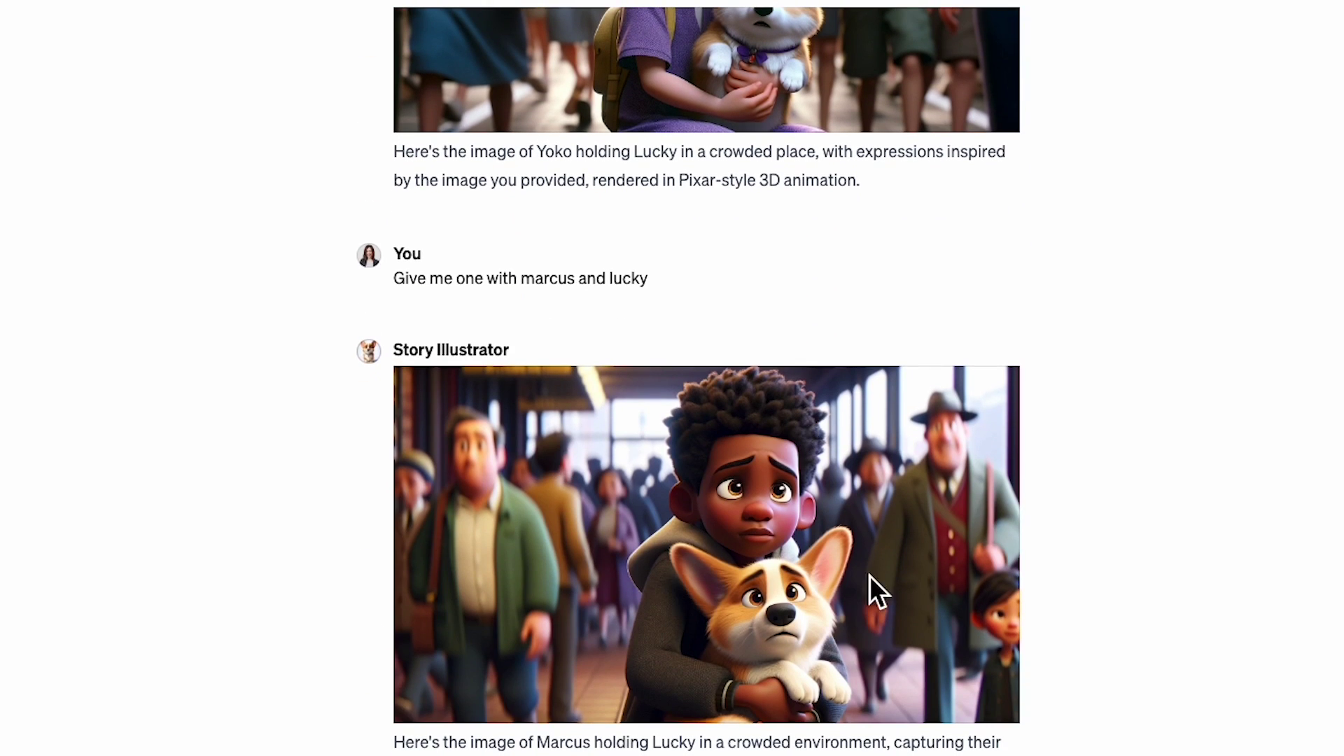
scroll(787, 613, up, 1)
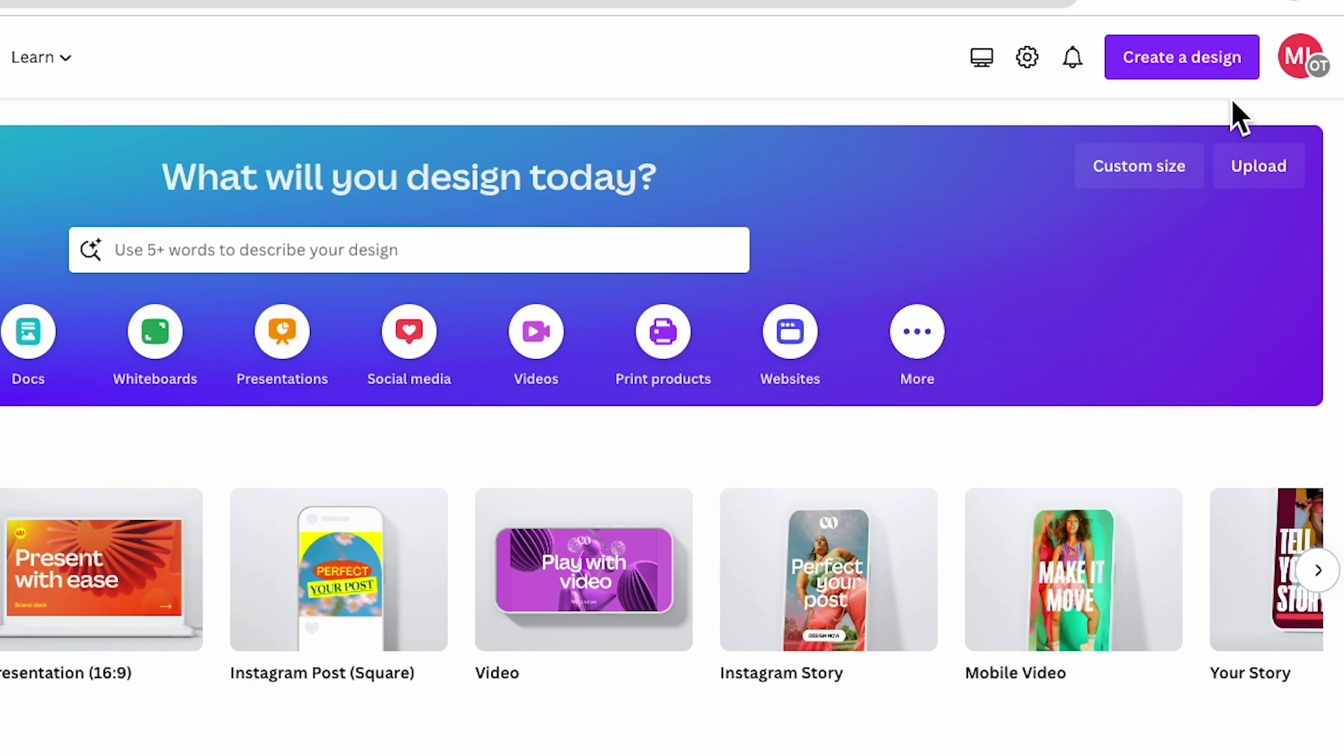
- In Canva, upload the DALL·E balloon-flight image and use it in a new custom-size design of 1792 × 1024 px
click(1252, 175)
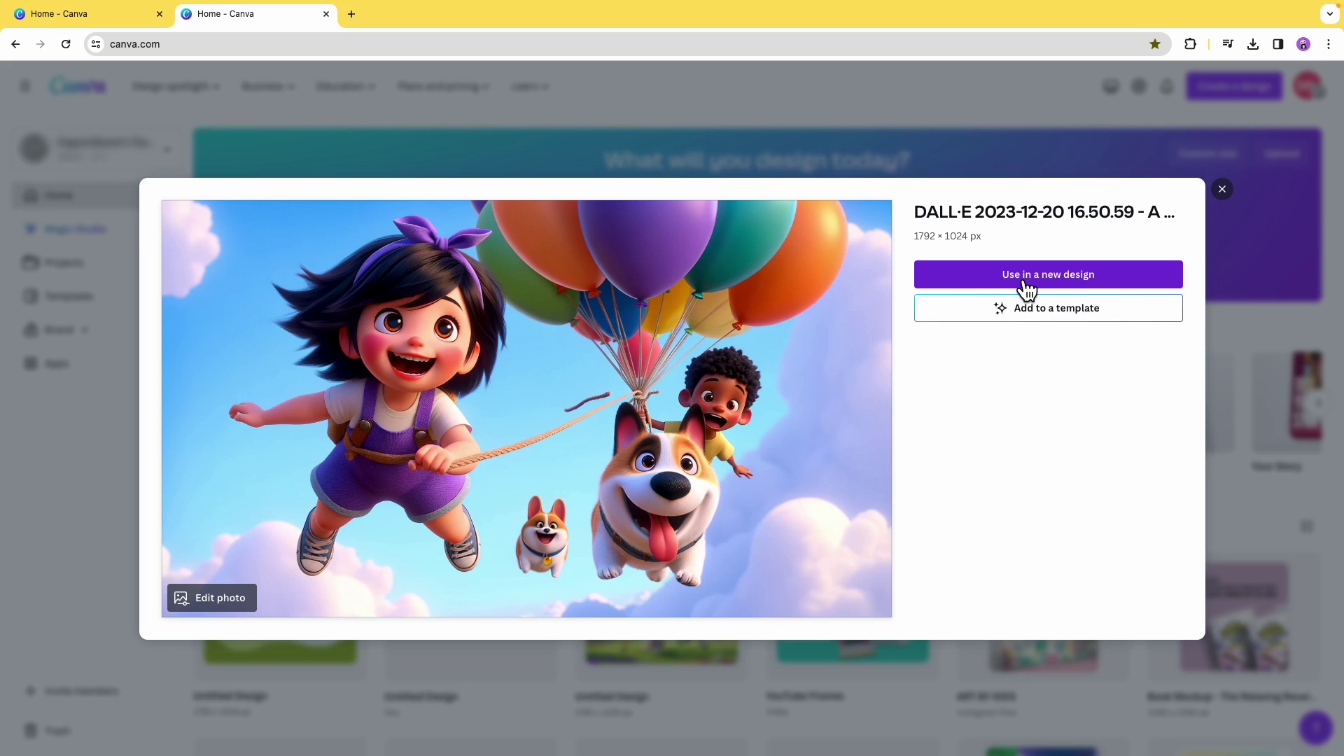
click(1023, 276)
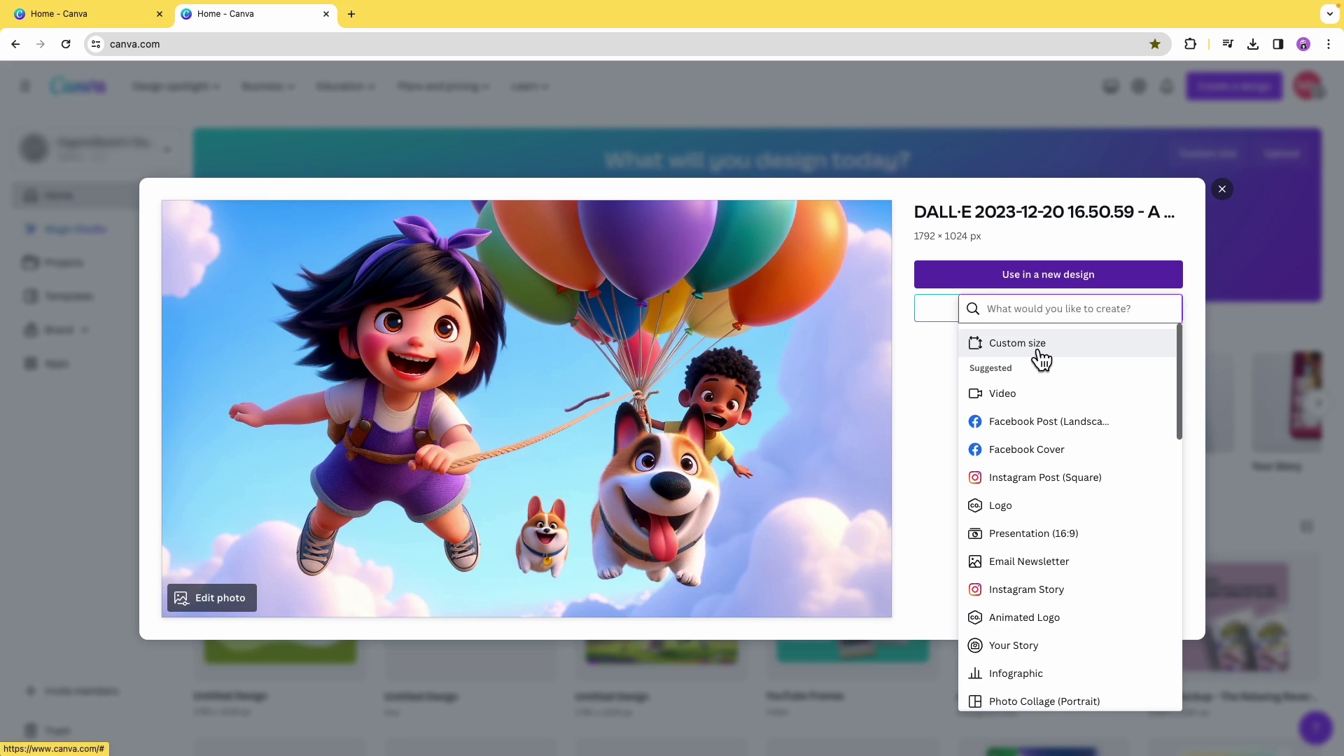
click(1032, 343)
click(1052, 405)
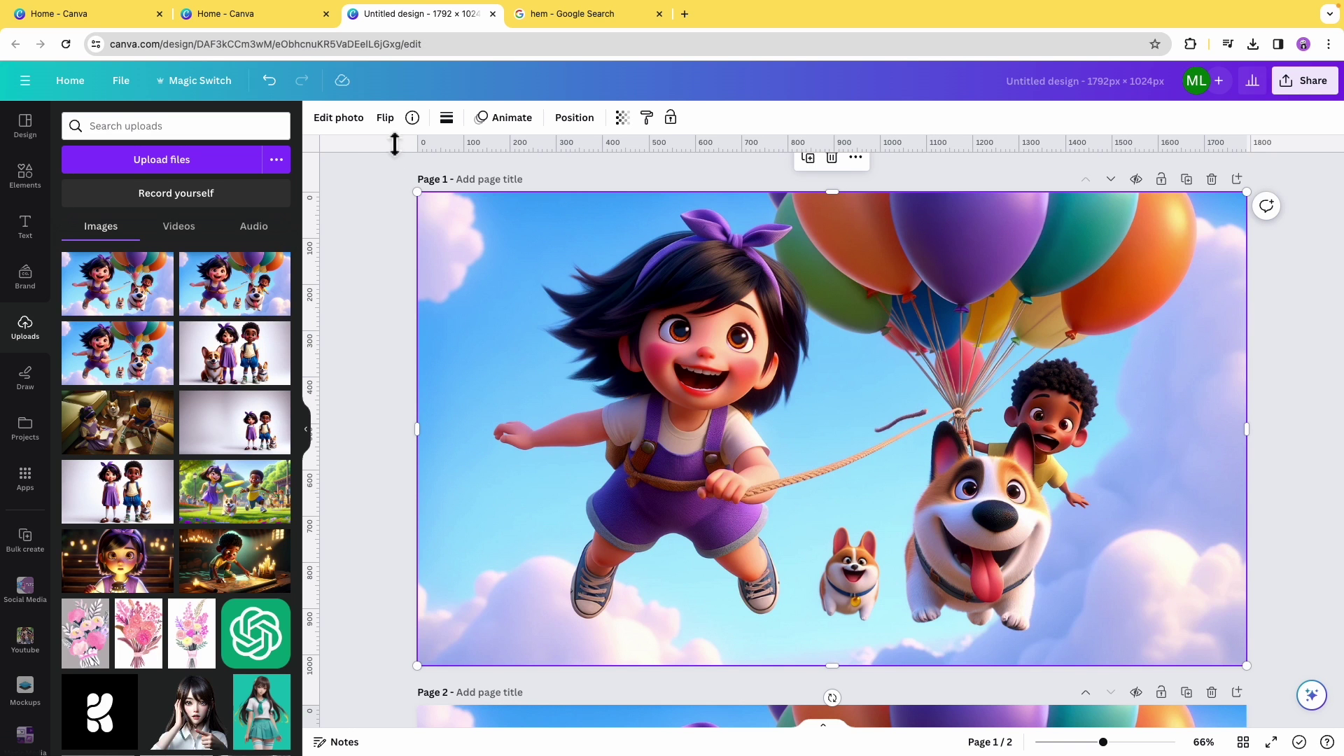
- Remove the loose piece of rope and the small extra corgi from the photo with Magic Eraser
click(350, 121)
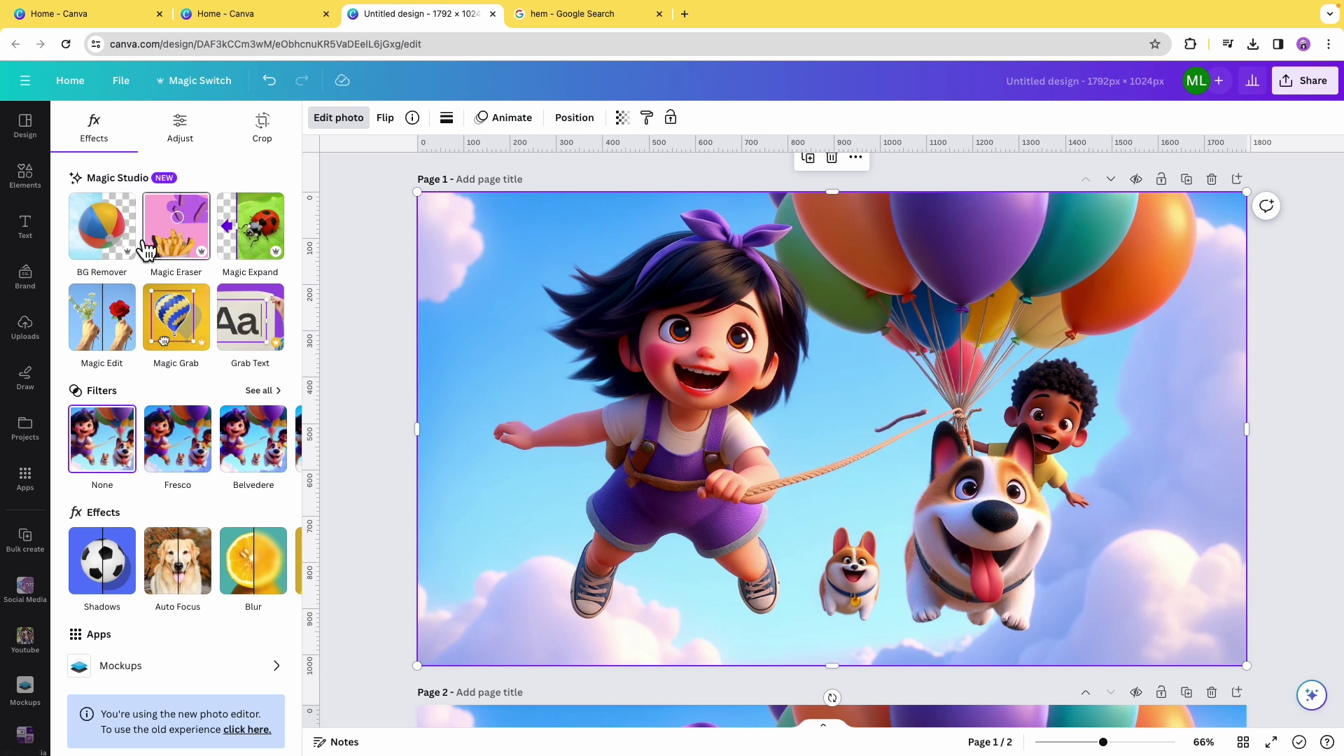
click(187, 241)
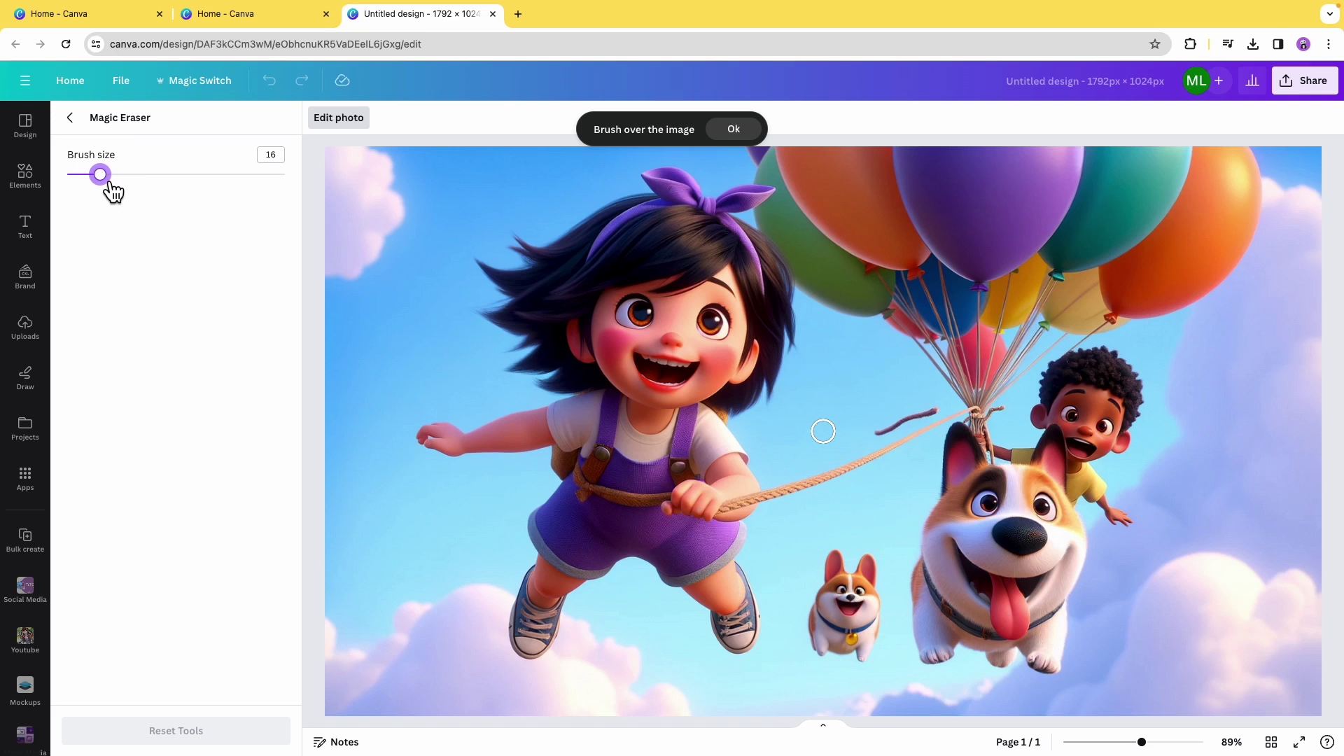
click(936, 404)
drag(935, 405, 875, 434)
drag(849, 557, 876, 642)
key(Escape)
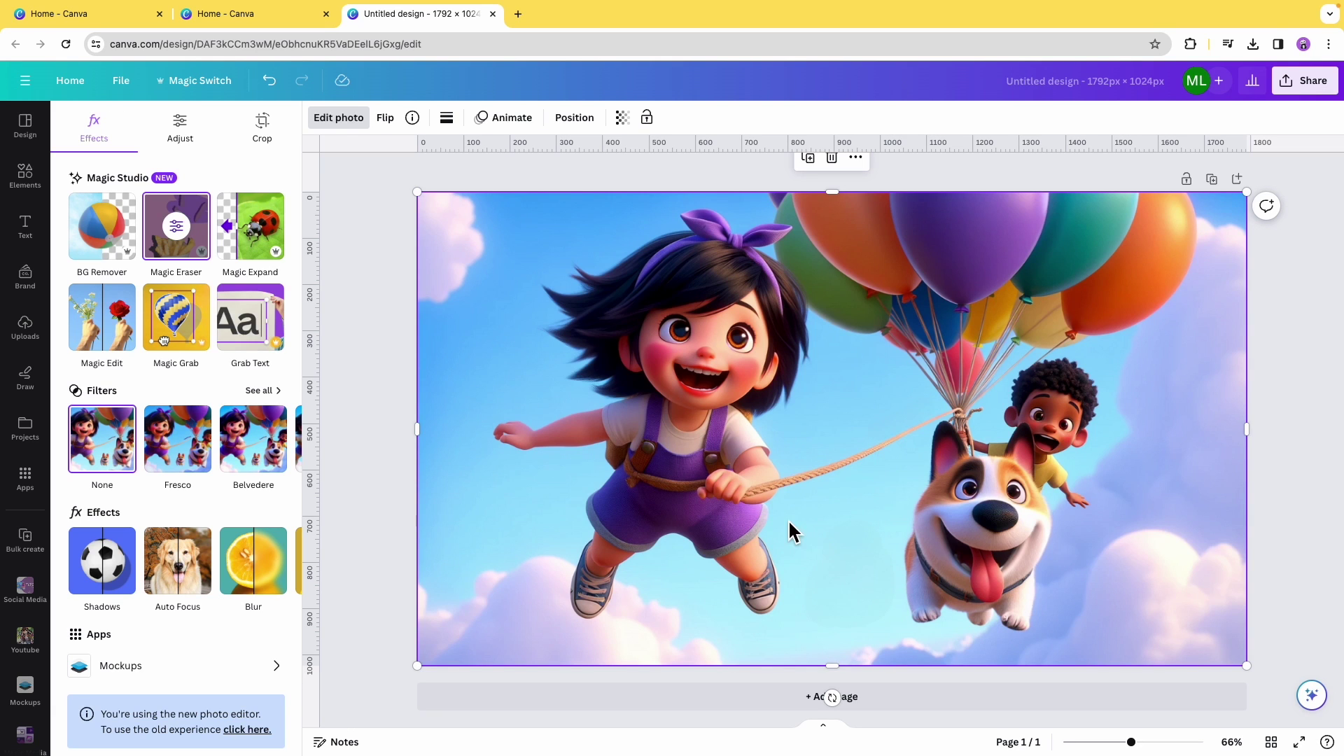
- Use Magic Edit on the girl's purple shorts with the description "skirt" and keep the first generated result, with the lace hem
click(103, 316)
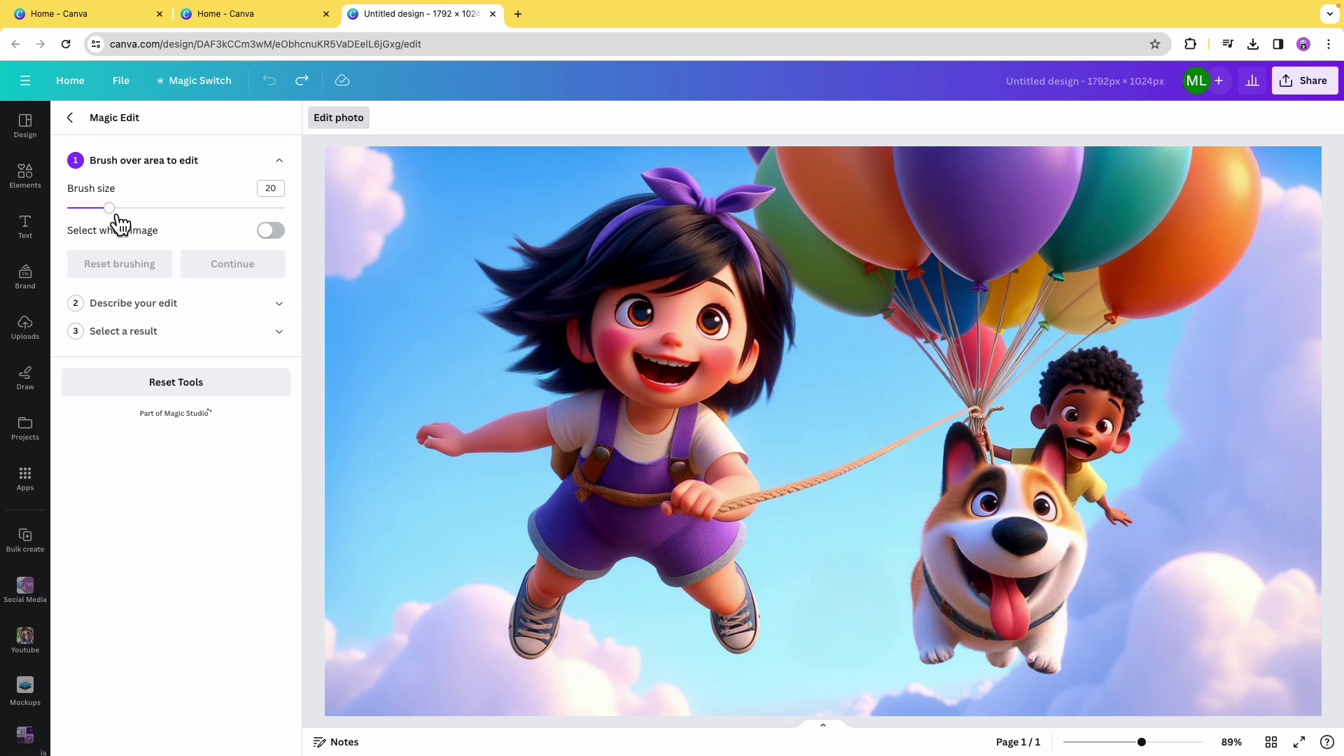
mouse_move(540, 516)
mouse_down()
mouse_move(555, 546)
mouse_move(603, 570)
mouse_move(686, 571)
mouse_move(753, 536)
mouse_up()
click(227, 282)
click(127, 256)
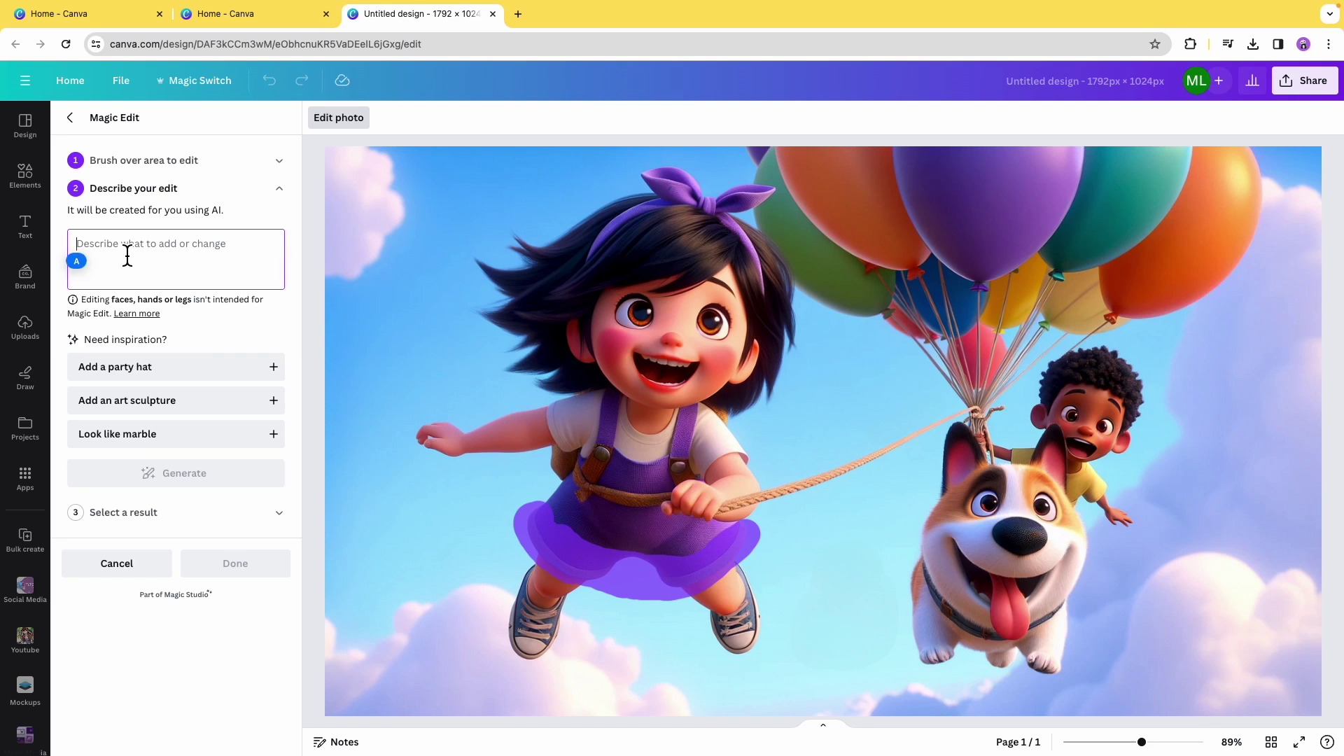
text(skirt)
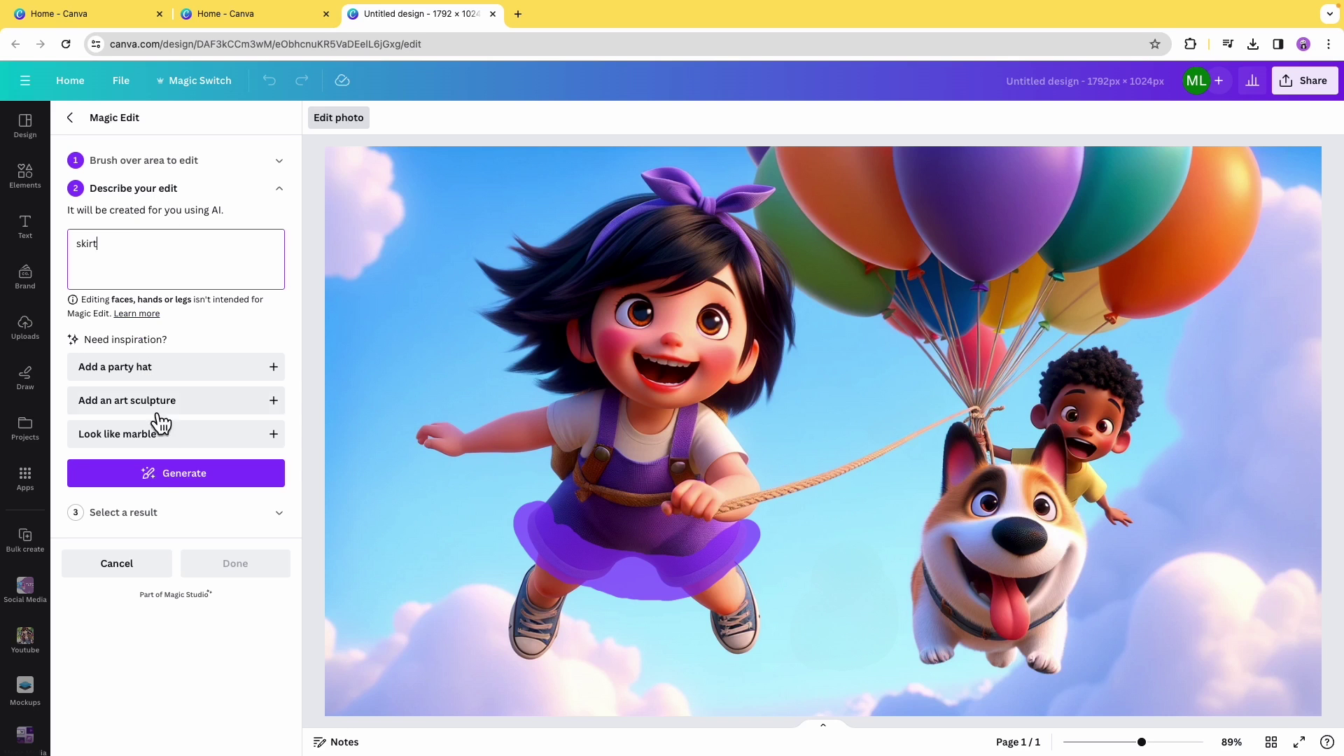
click(159, 474)
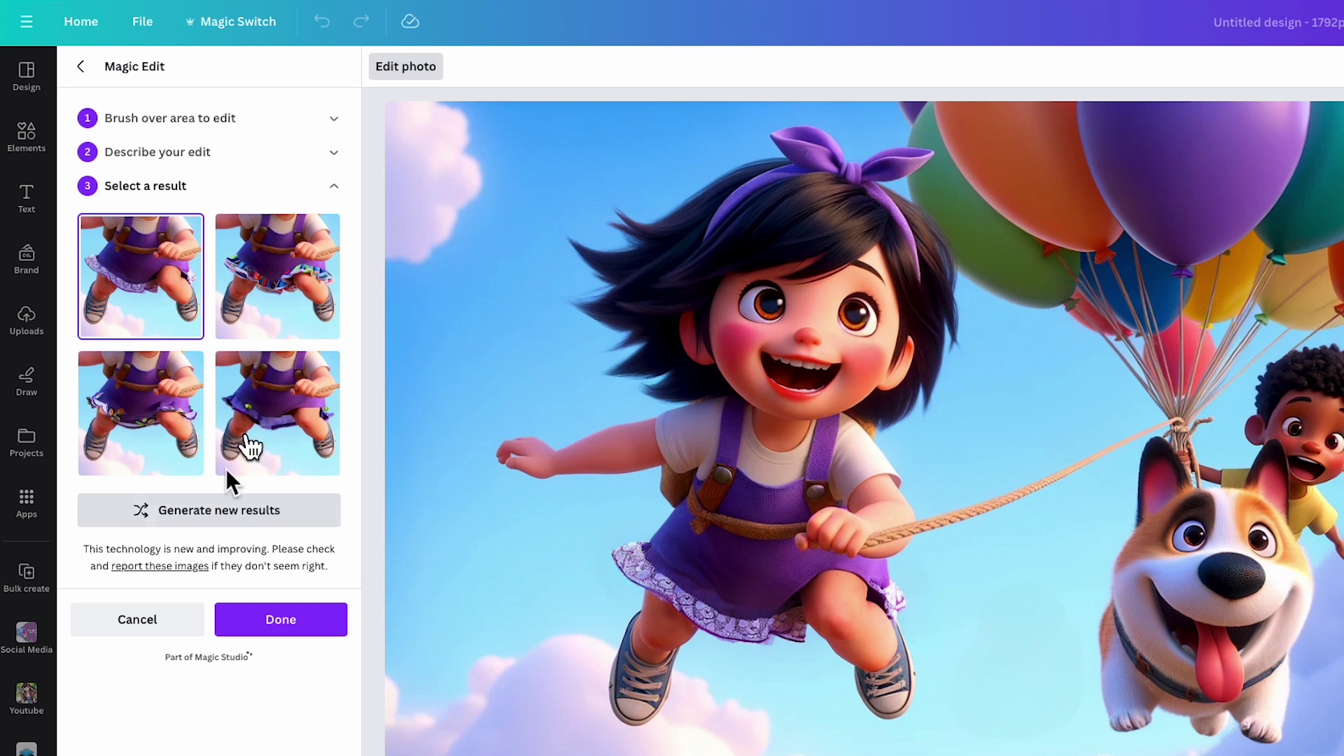
click(303, 631)
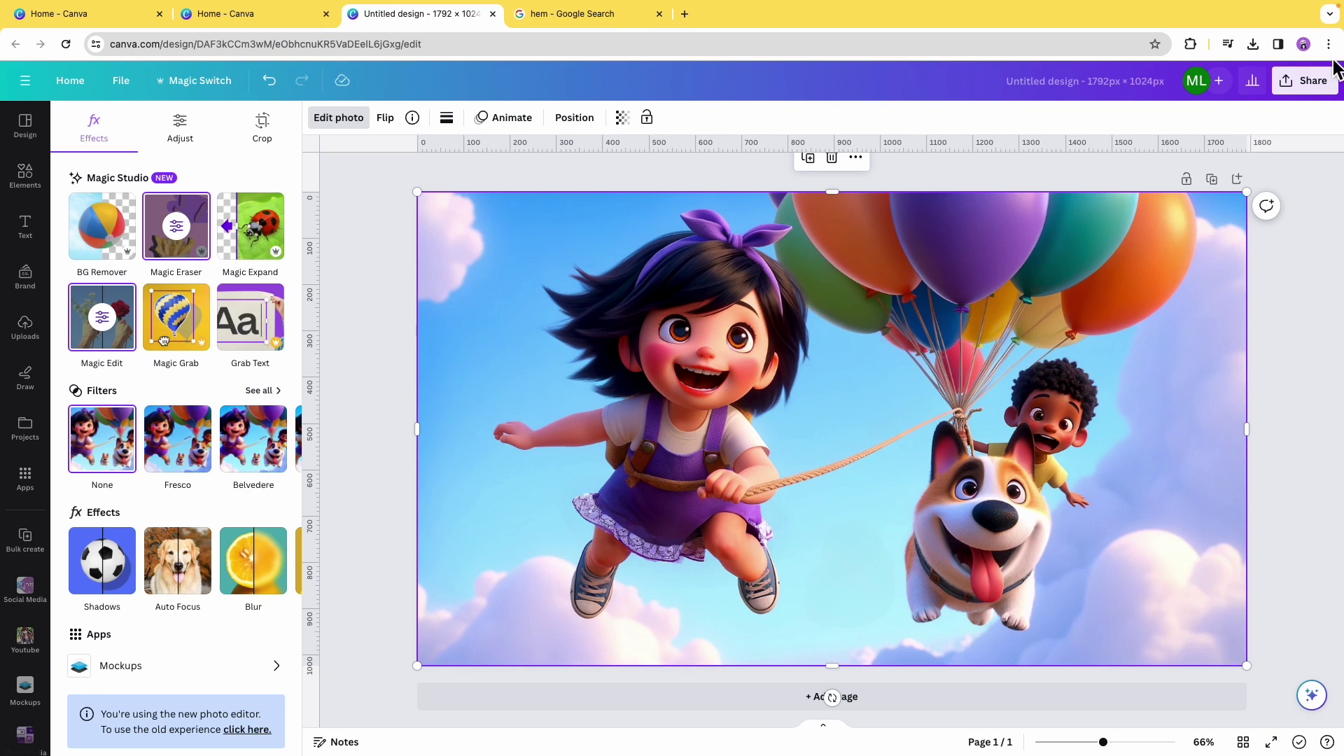
- Download the edited design as a PNG at 1,792 × 1,024 px
click(1314, 83)
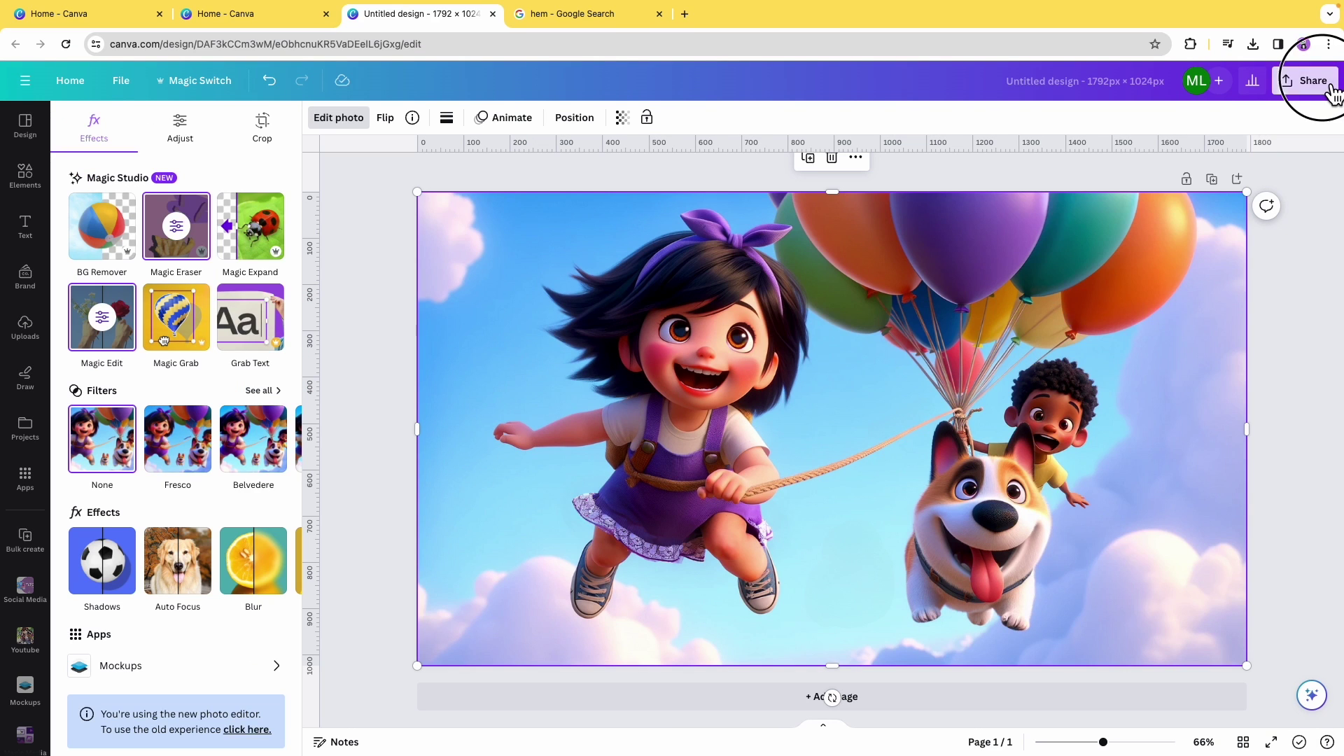
click(1164, 435)
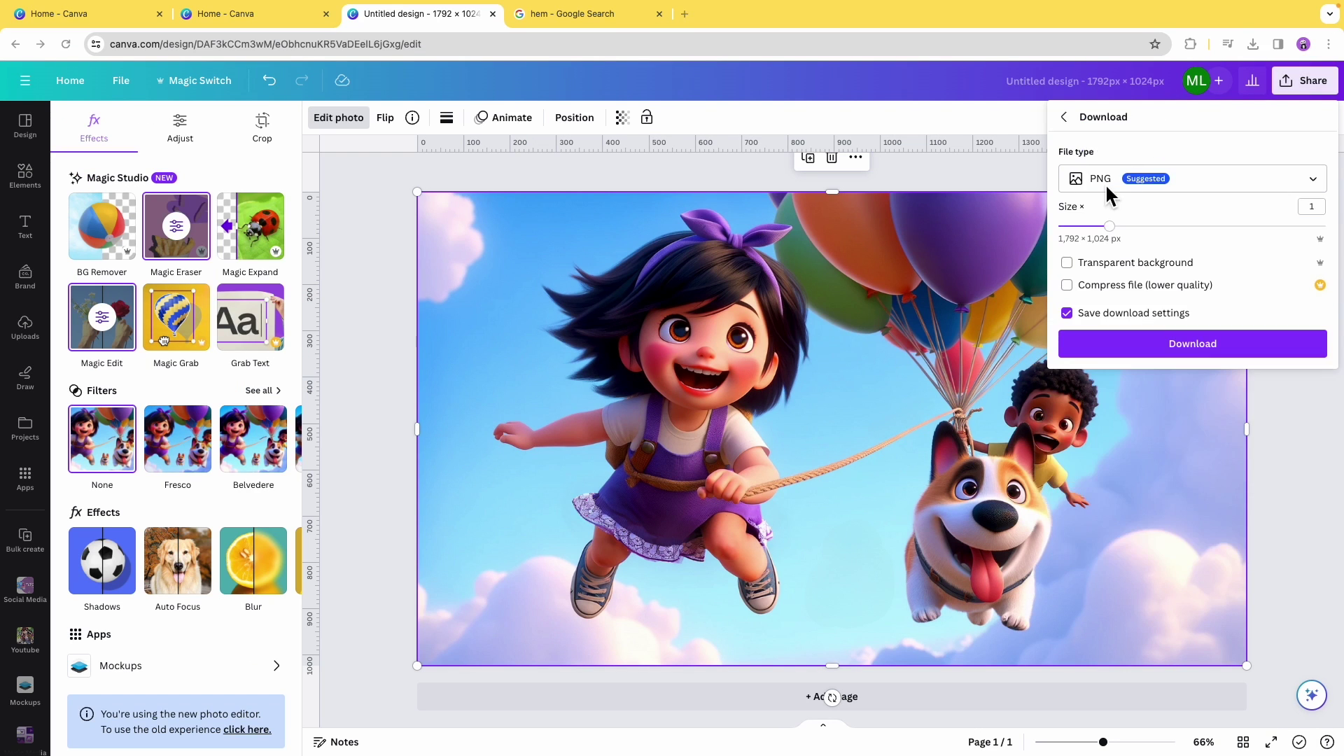
click(1107, 184)
key(Escape)
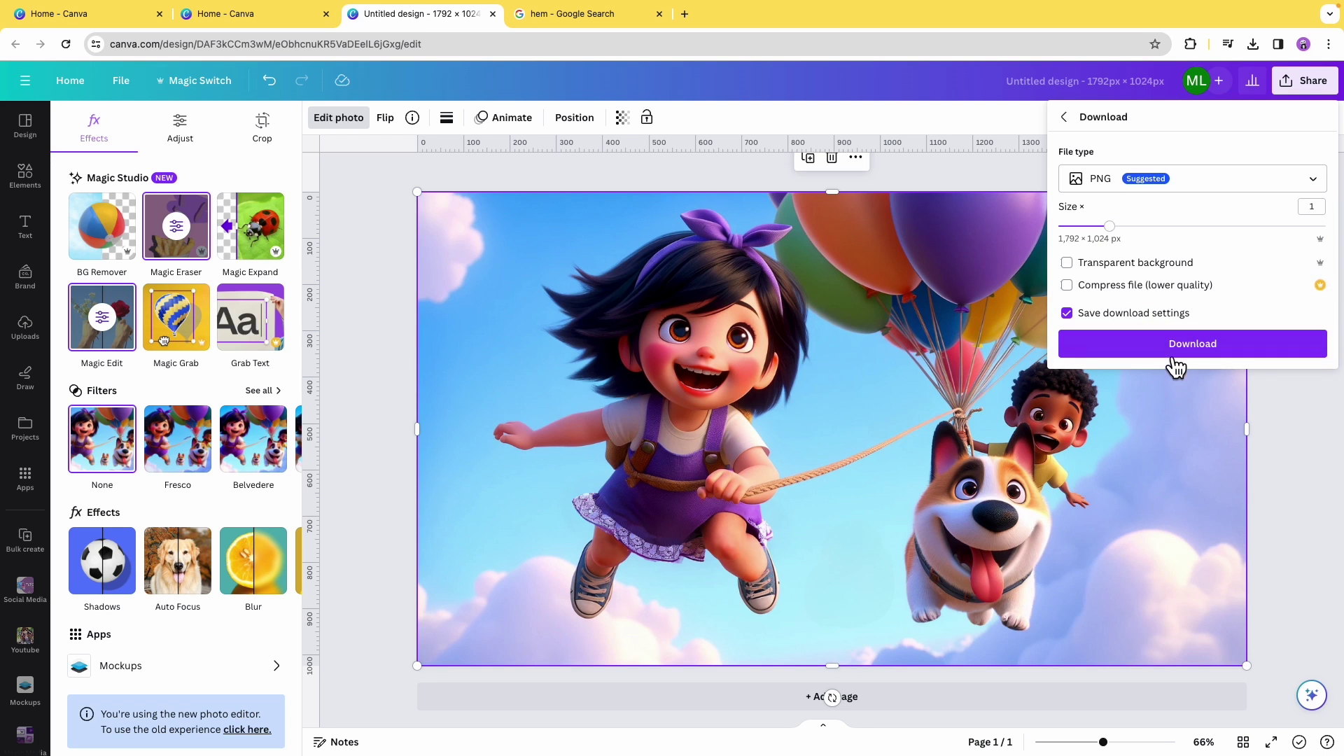
click(1198, 345)
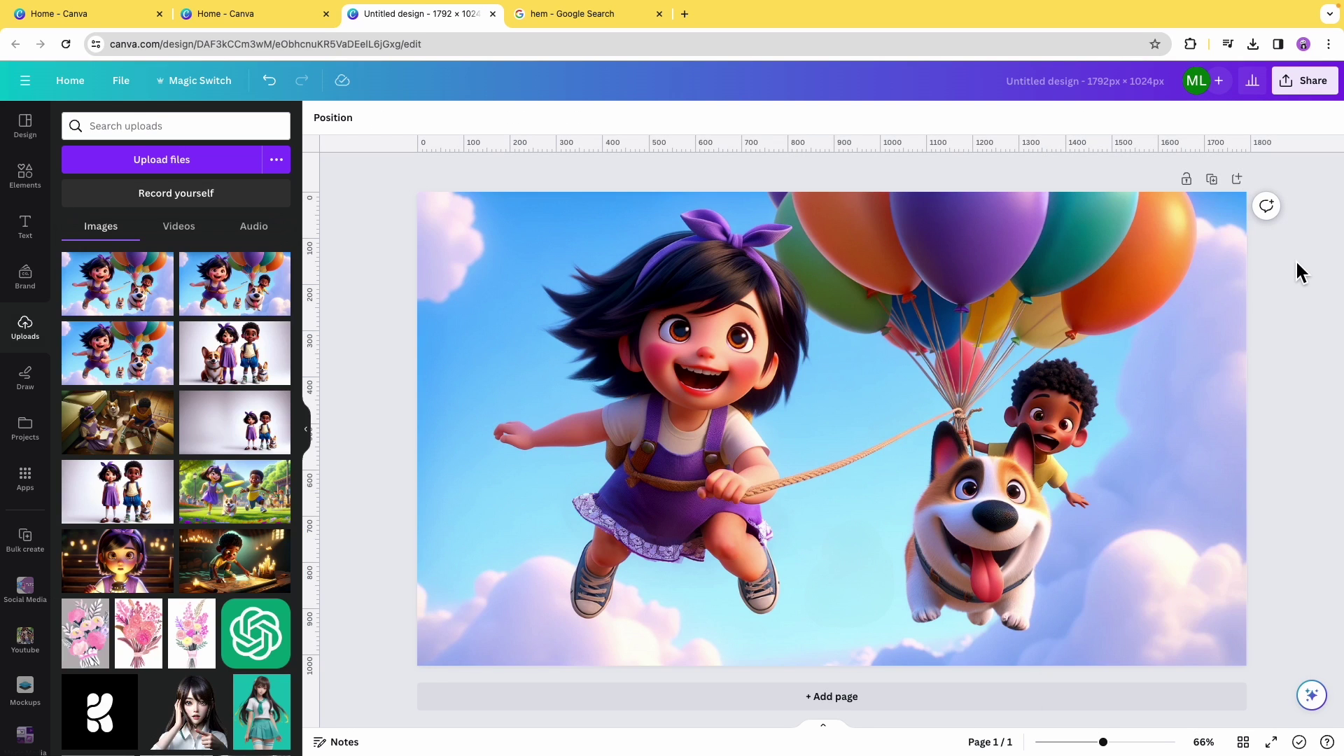